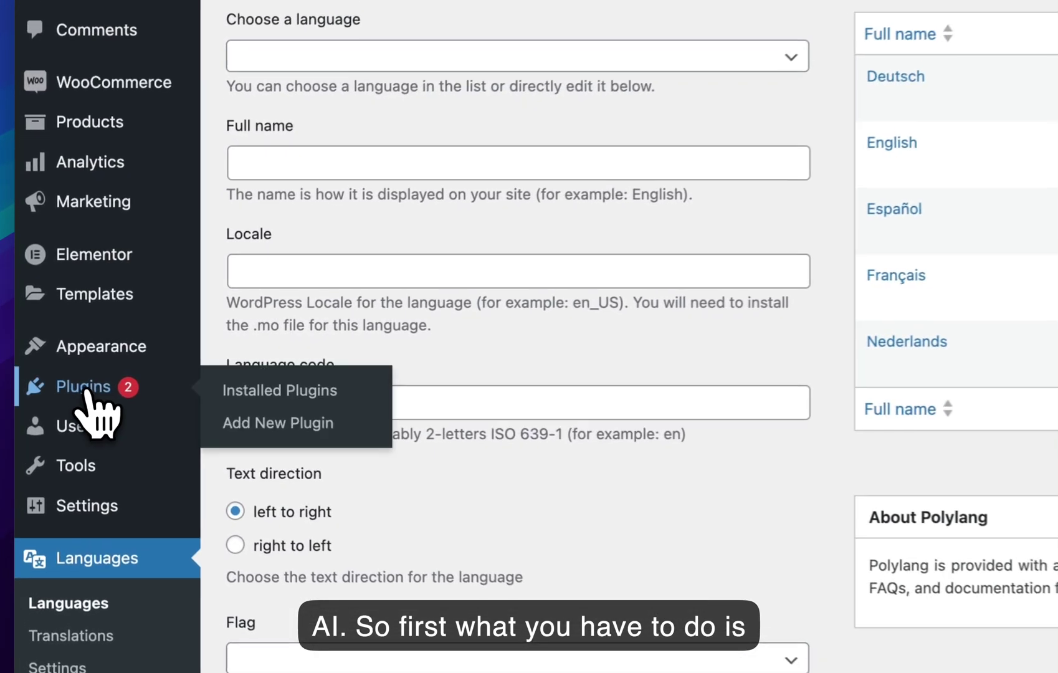
Show the Plugins list with Elementor, Polylang and Polylang Automatic Translation with AI active.
left_click(51, 375)
scroll(358, 330, "down", 1)
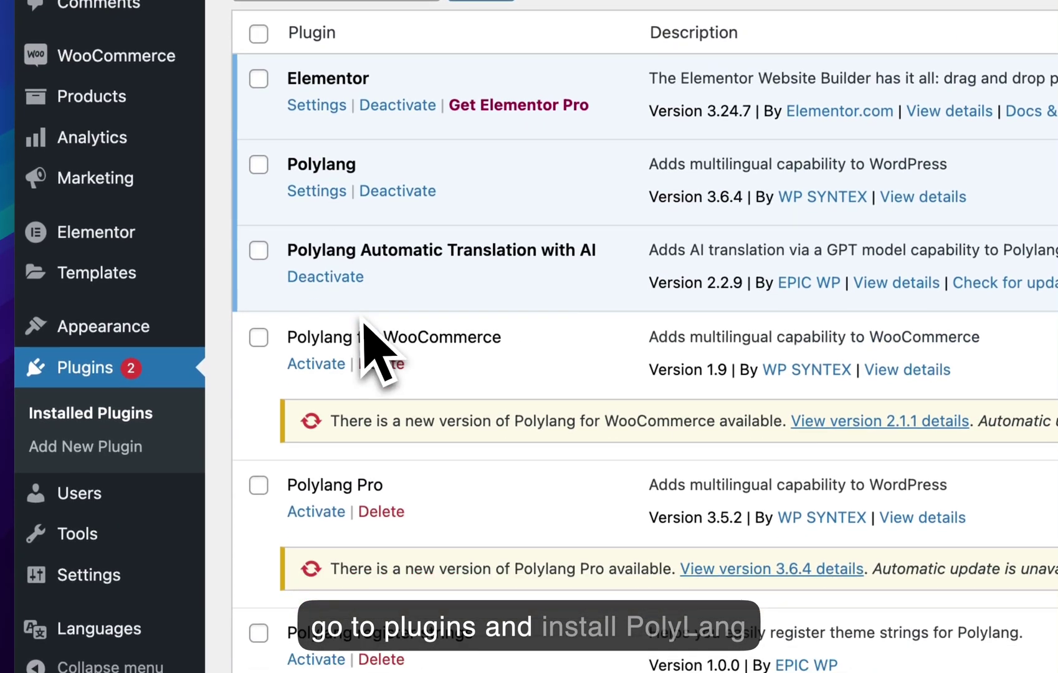
scroll(366, 342, "up", 1)
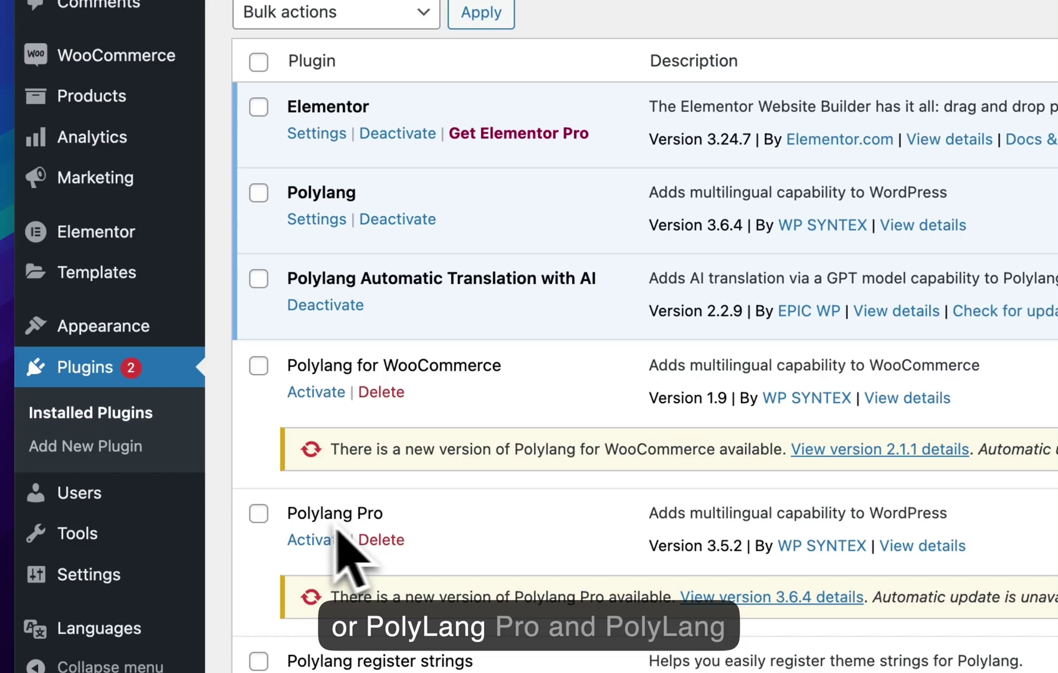
left_click_drag(286, 280, 585, 288)
left_click(609, 299)
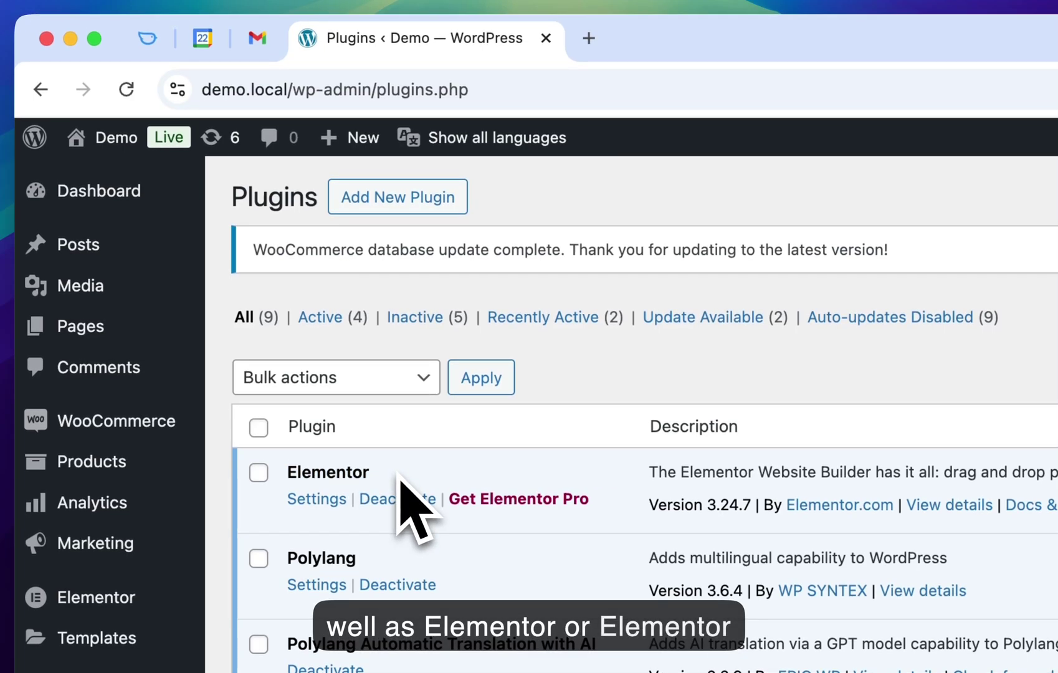
Create a new page titled 'Demo landing page'.
left_click(80, 330)
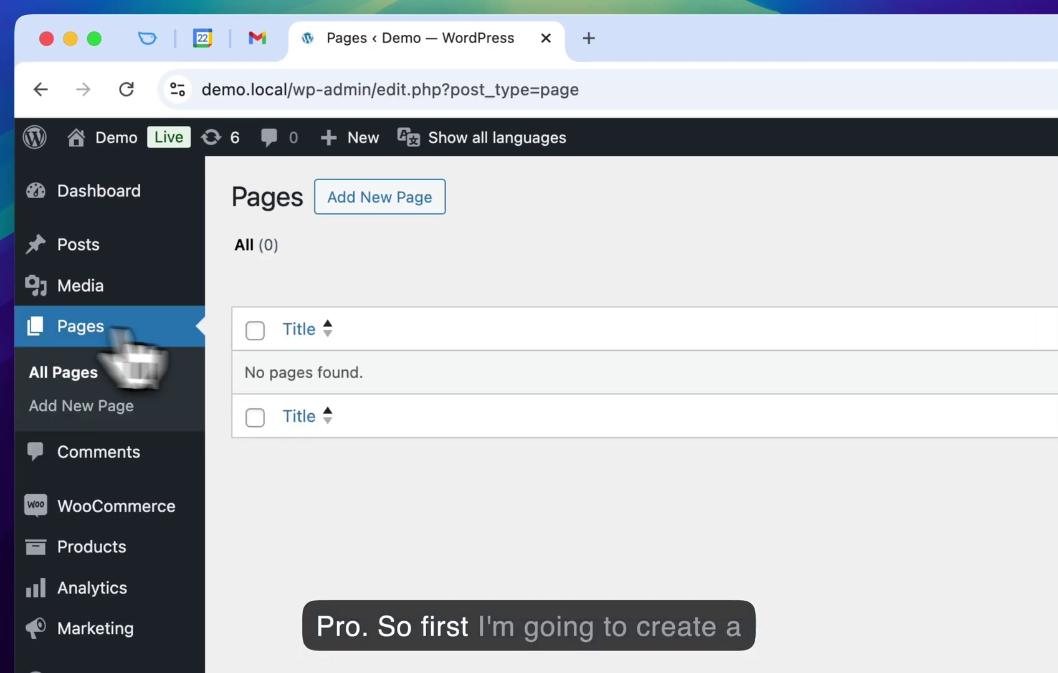
left_click(370, 209)
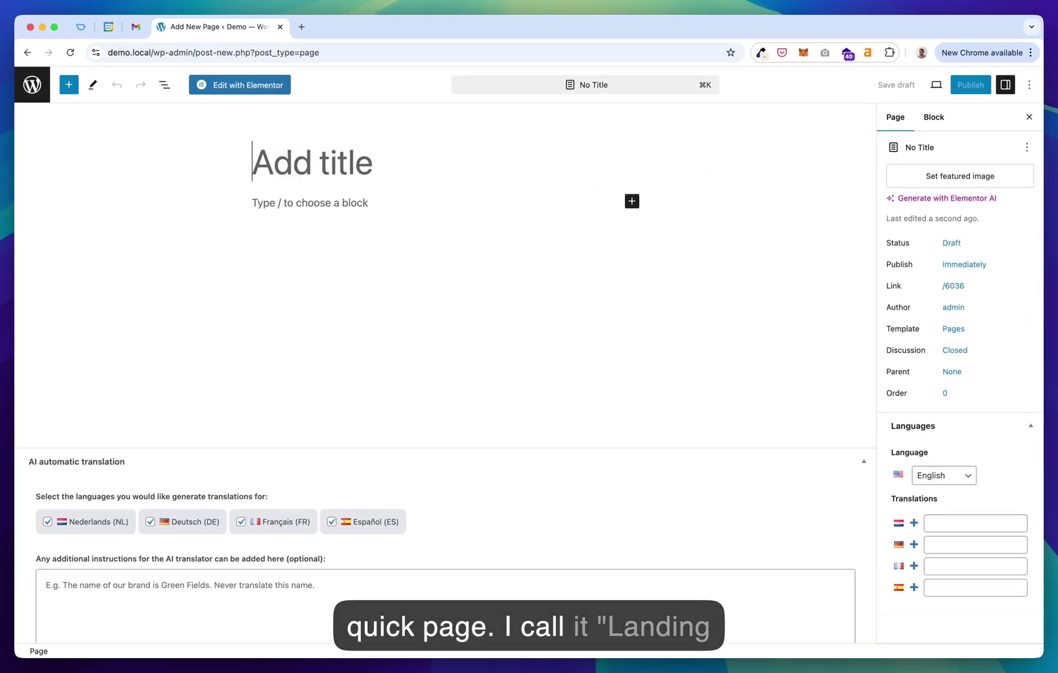
type("Landing page ")
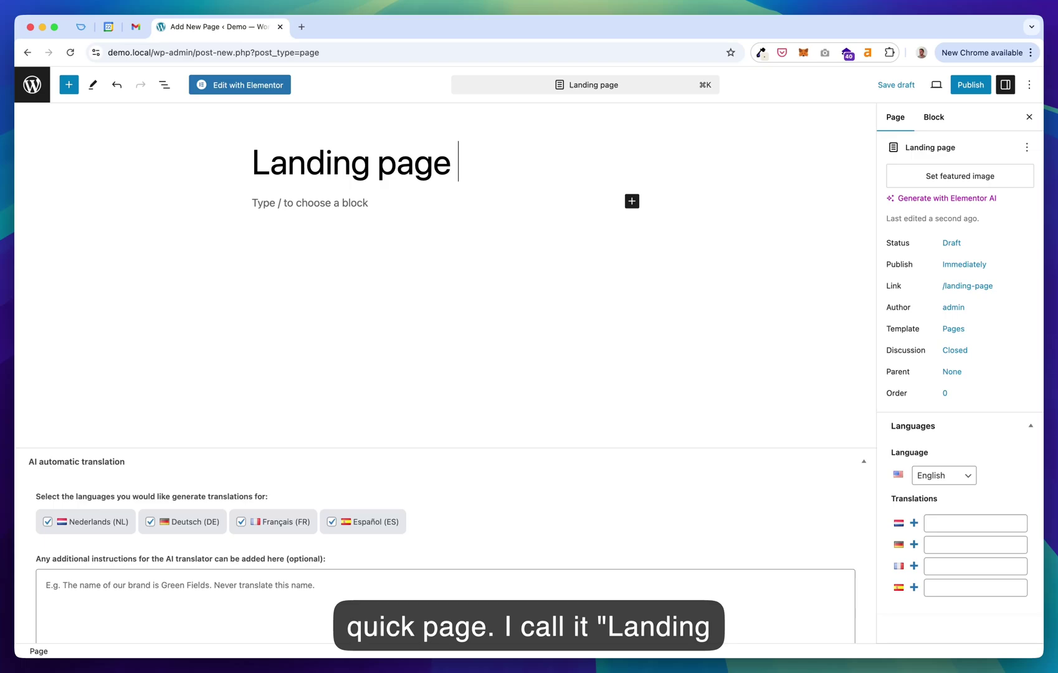
type("demo")
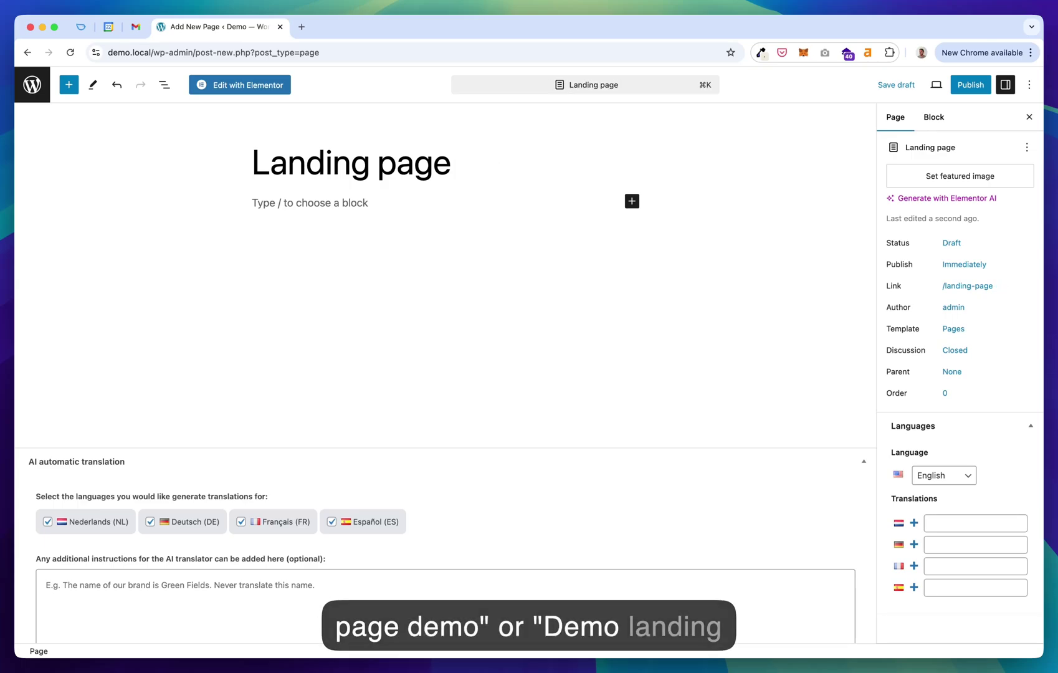
type("Demo")
left_click(365, 162)
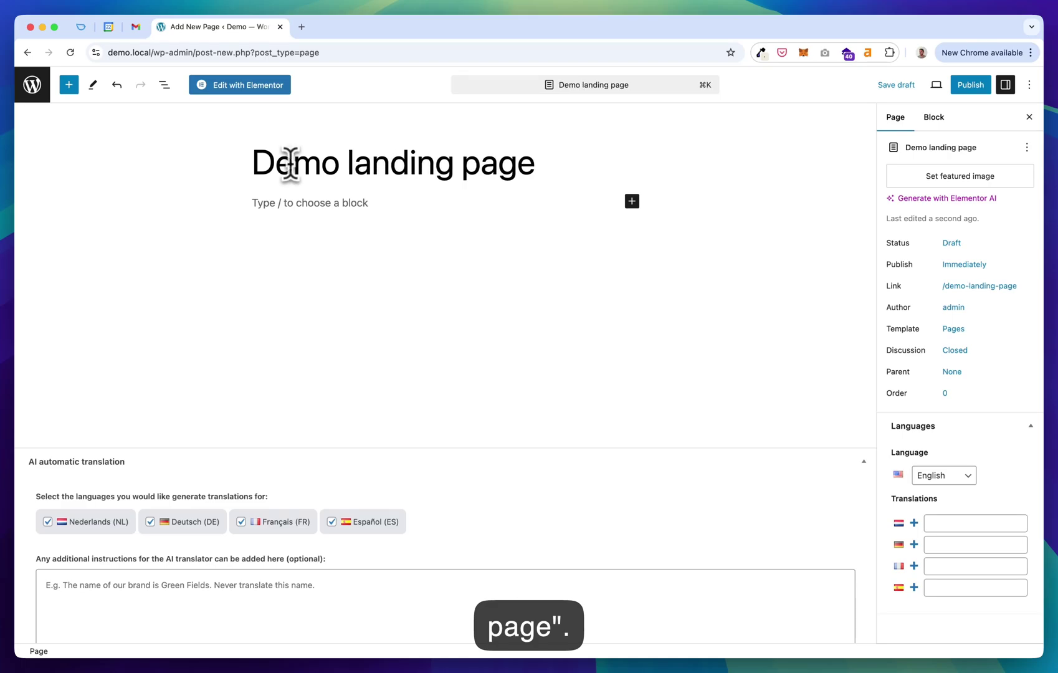
Publish the page and open it in Elementor.
left_click(966, 86)
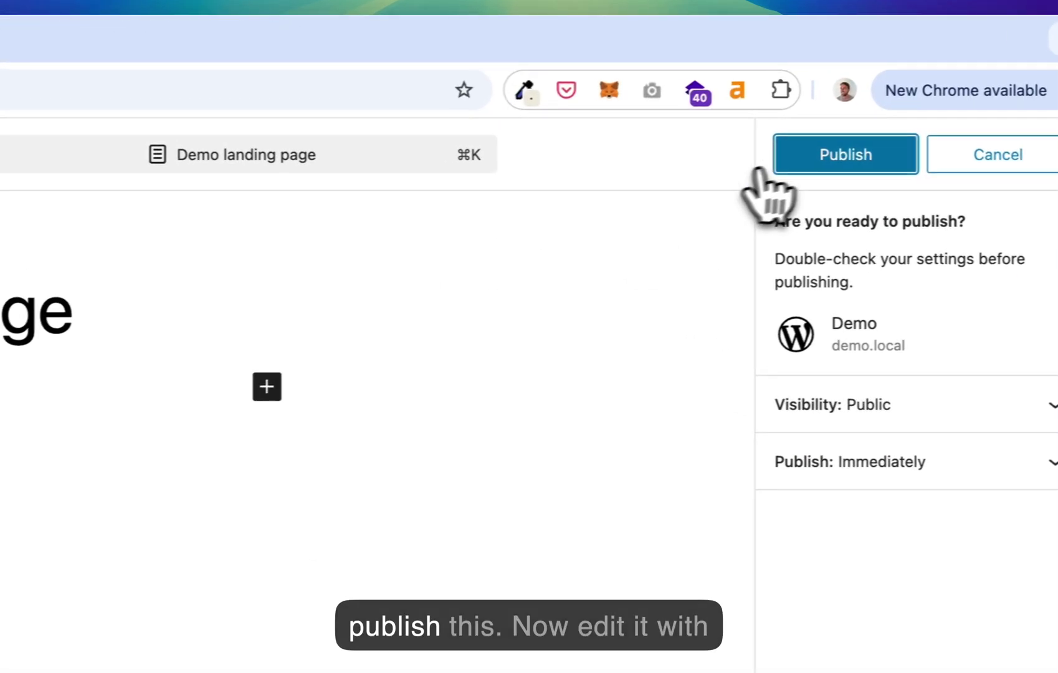
left_click(787, 159)
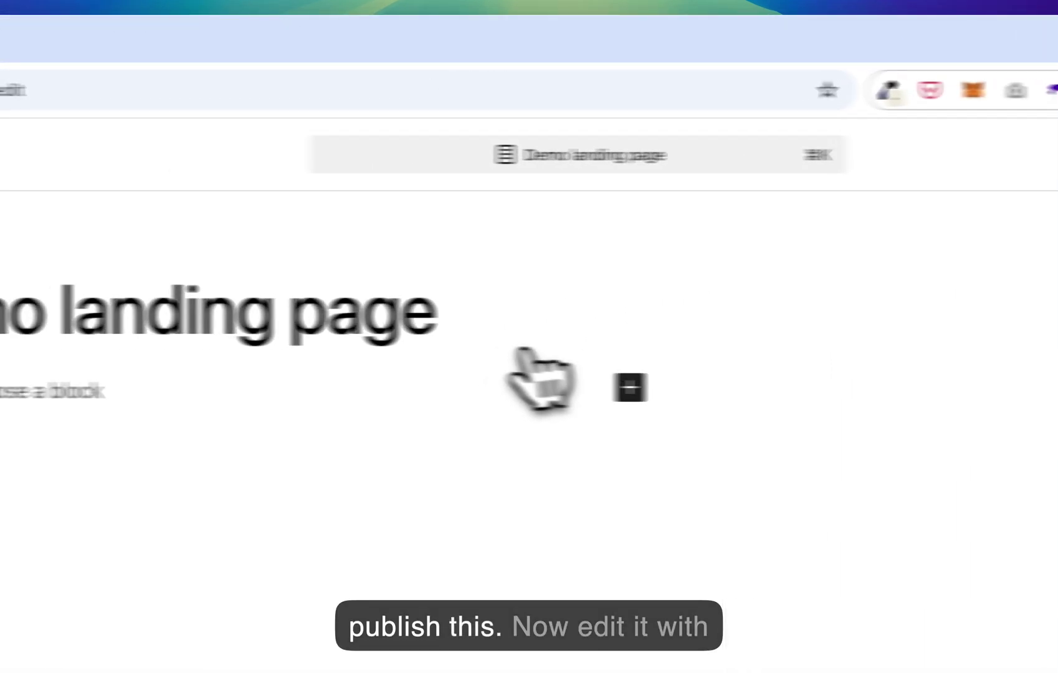
left_click(377, 156)
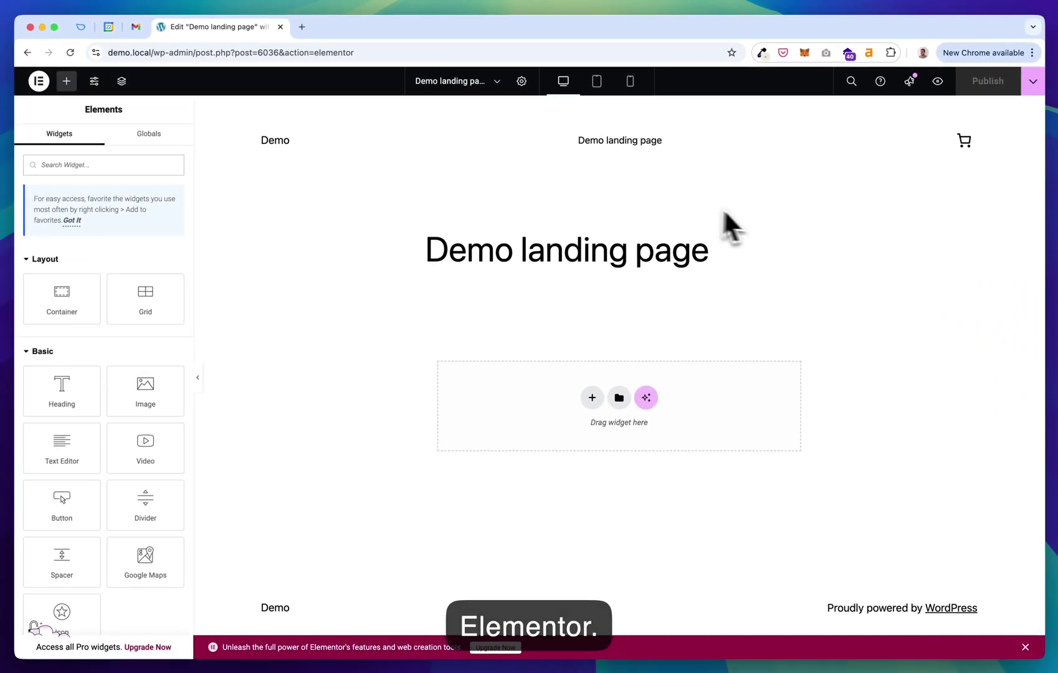
Set the page layout to Elementor Canvas.
left_click(522, 87)
left_click(140, 480)
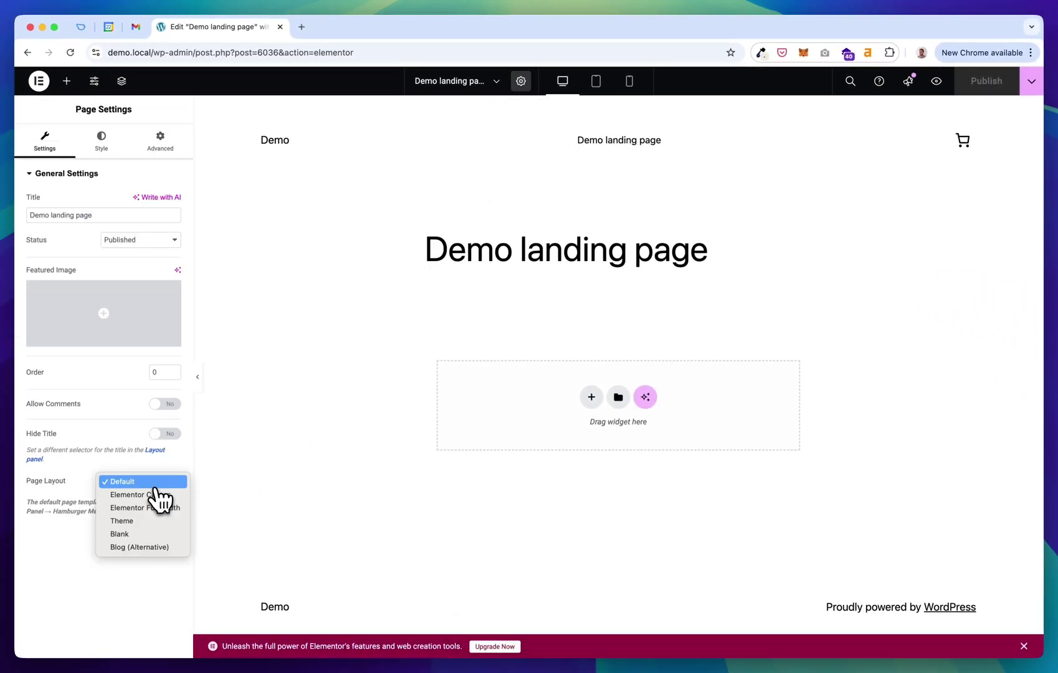
left_click(156, 496)
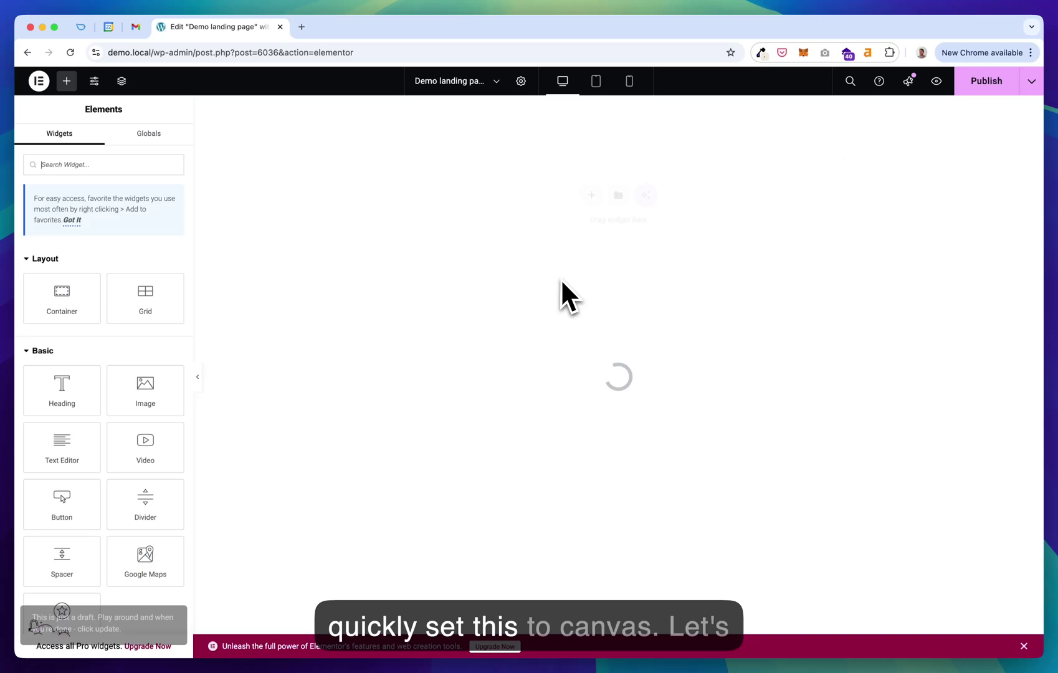
Insert the first library page template and apply its page settings.
left_click(619, 194)
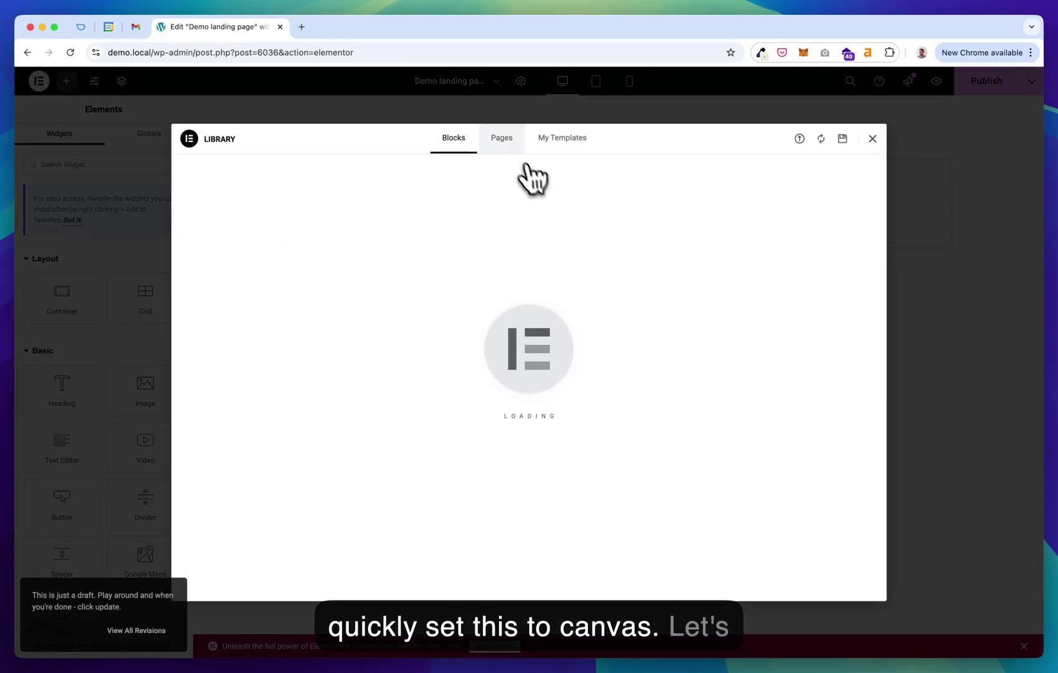
left_click(501, 139)
mouse_move(279, 265)
left_click(215, 335)
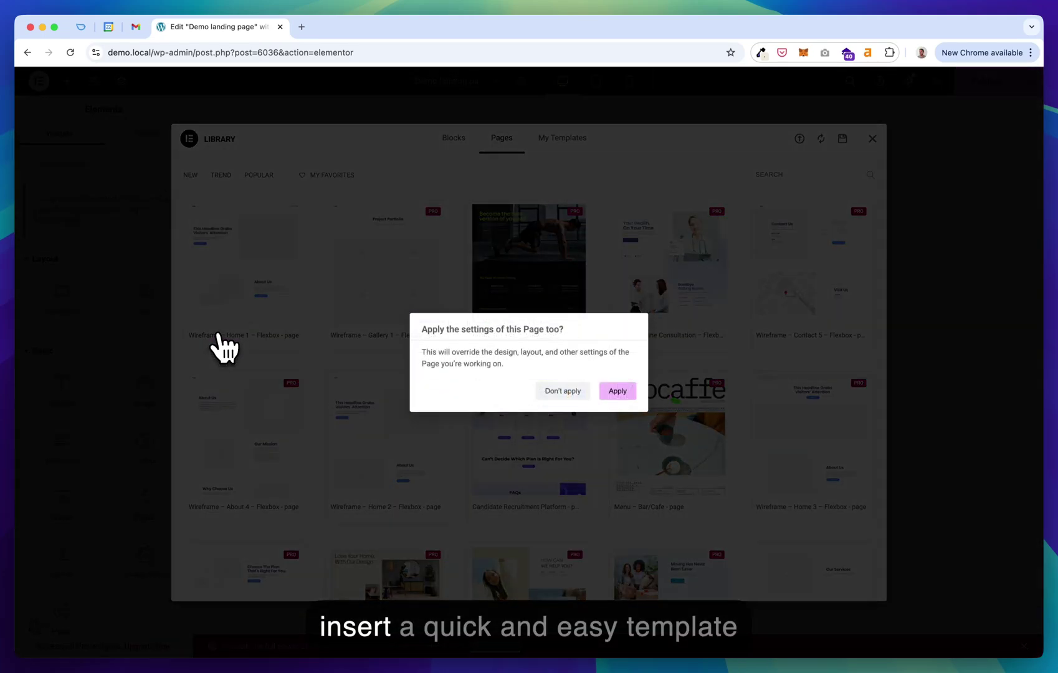
left_click(617, 391)
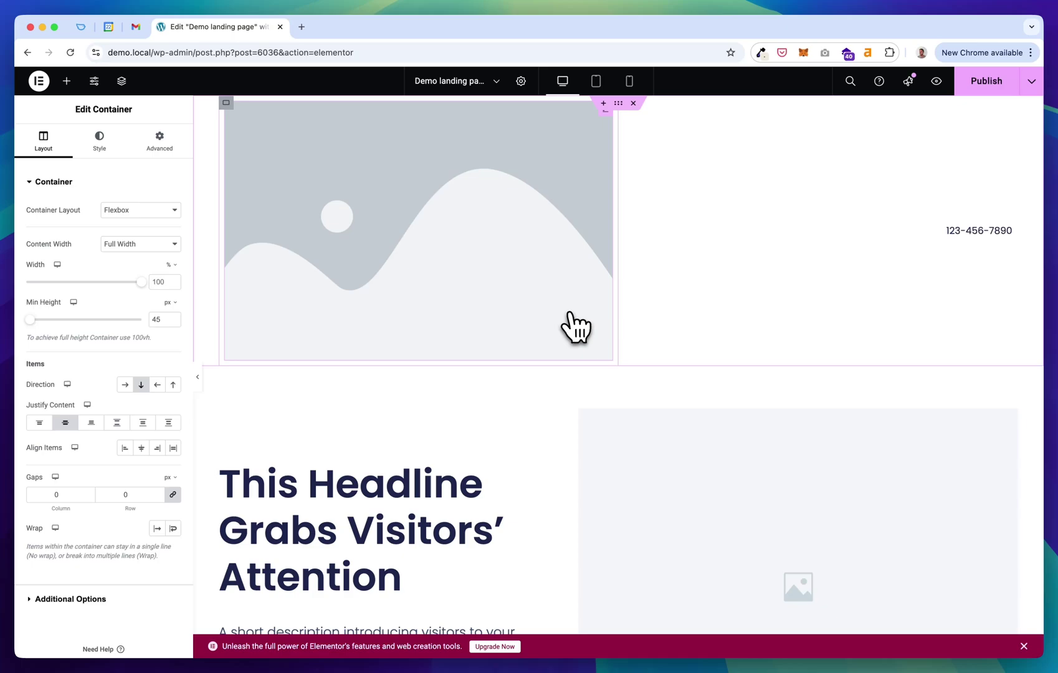
Delete the top phone-number section, review the template, and publish the page.
left_click(633, 103)
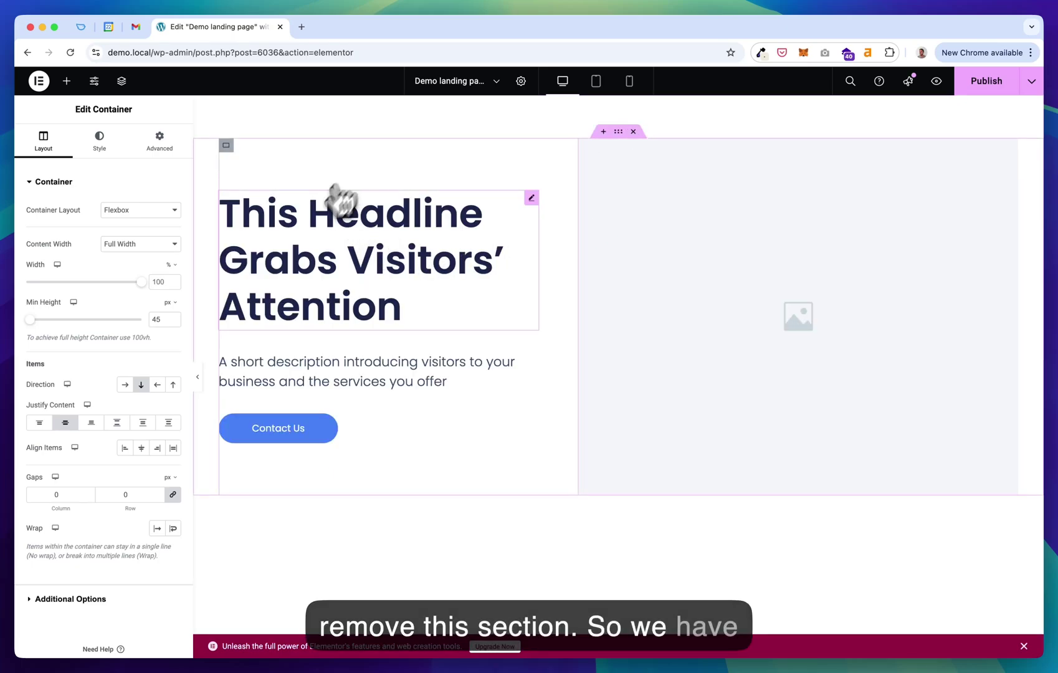
scroll(309, 408, "down", 10)
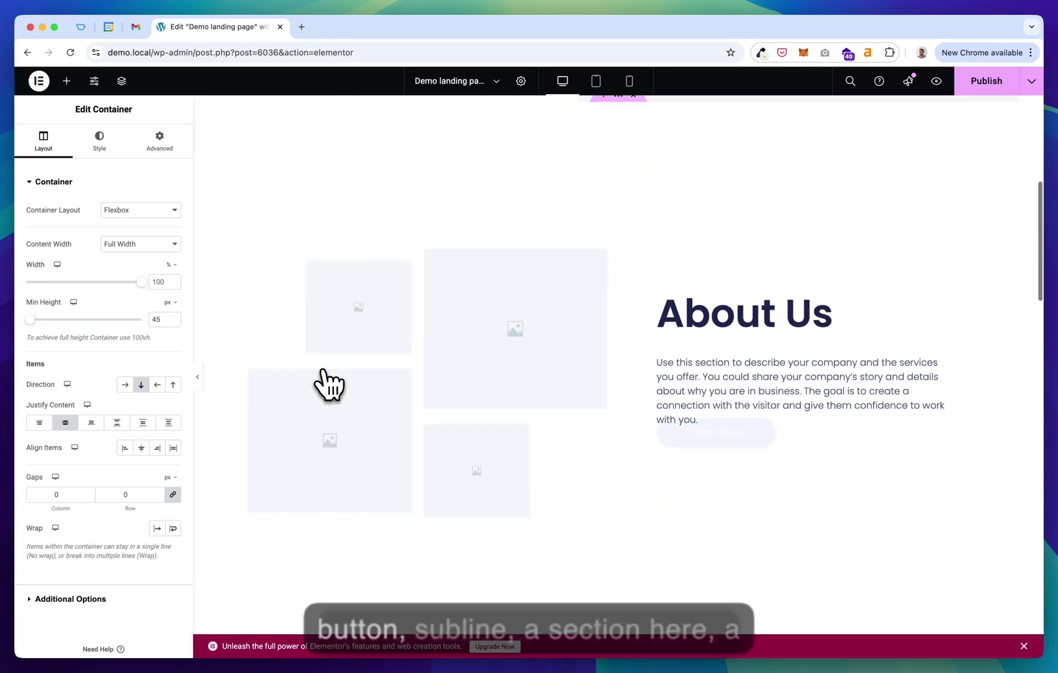
scroll(467, 371, "down", 3)
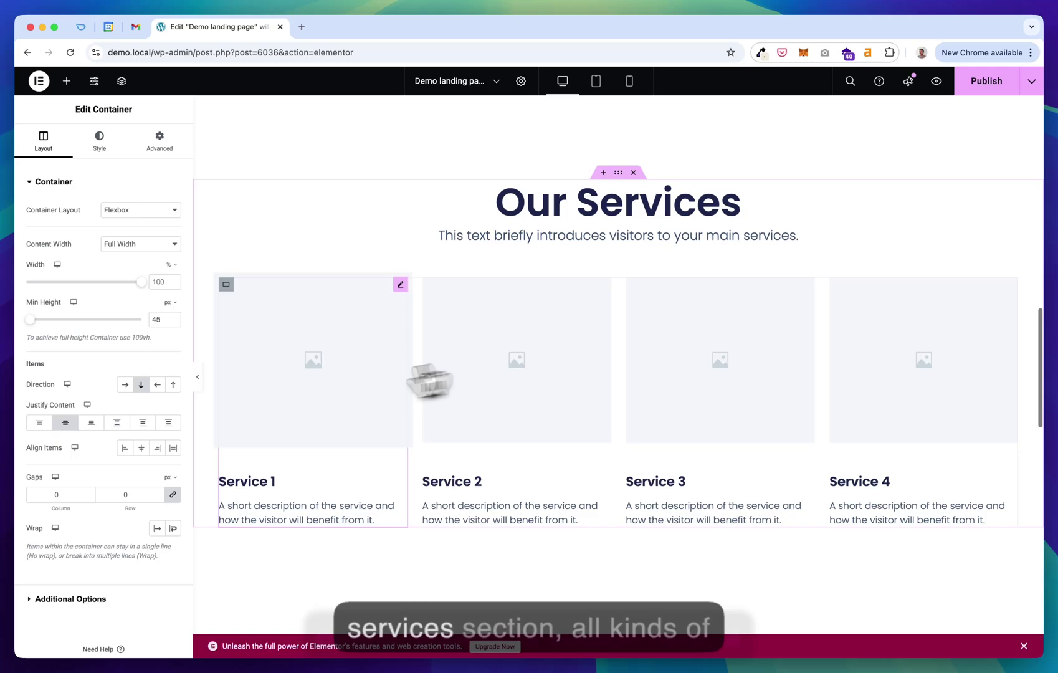
scroll(841, 387, "down", 8)
scroll(870, 386, "up", 1)
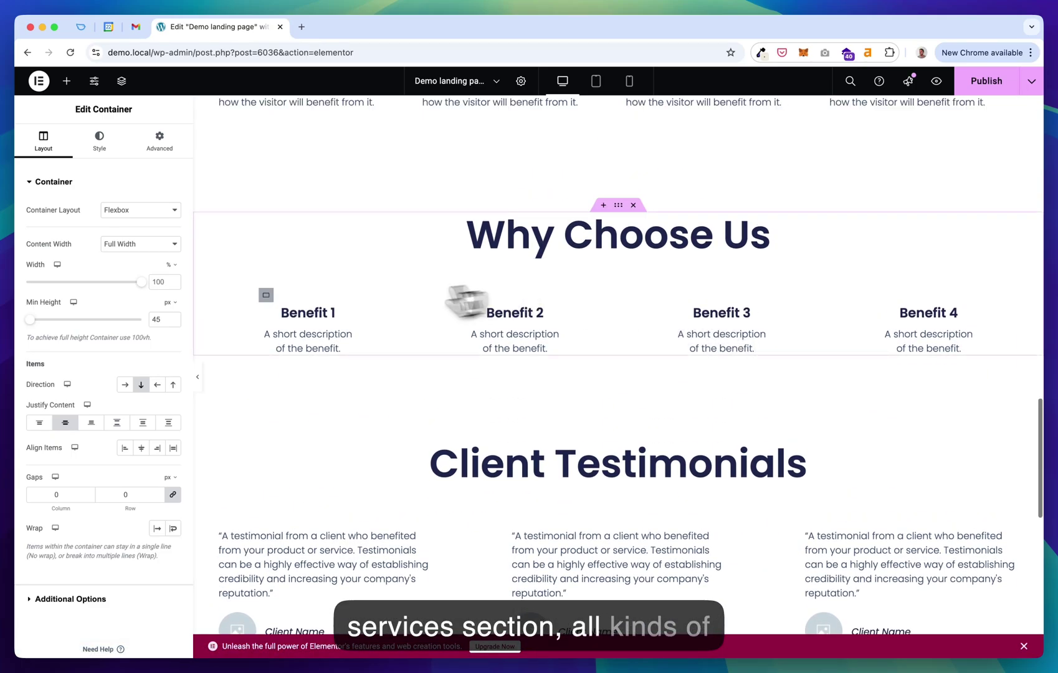
scroll(597, 350, "down", 7)
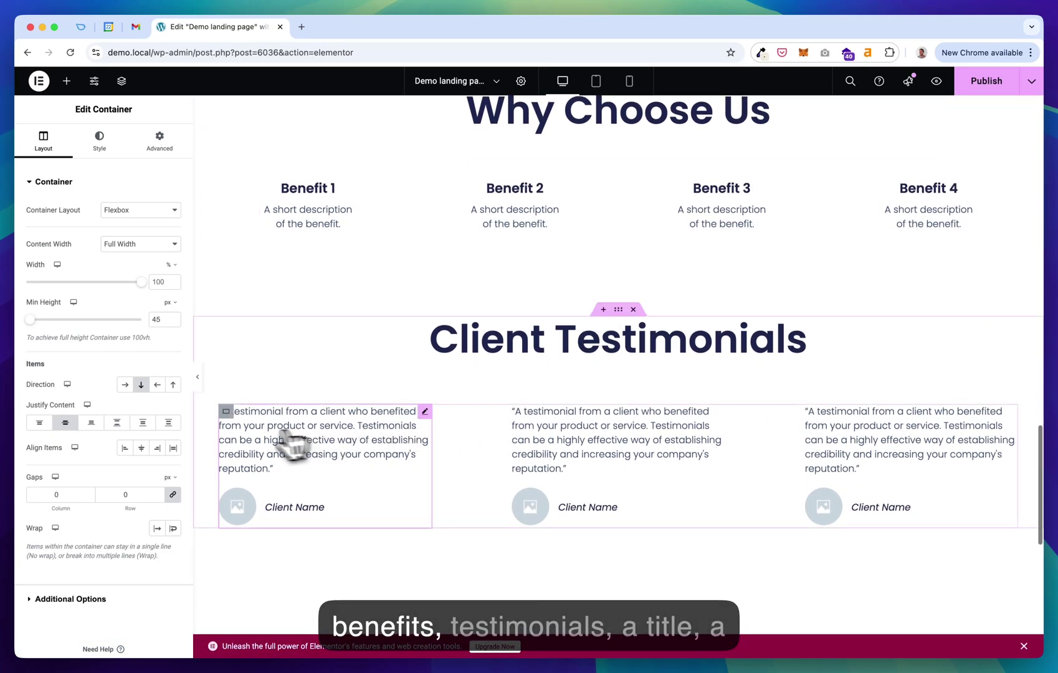
scroll(763, 464, "down", 12)
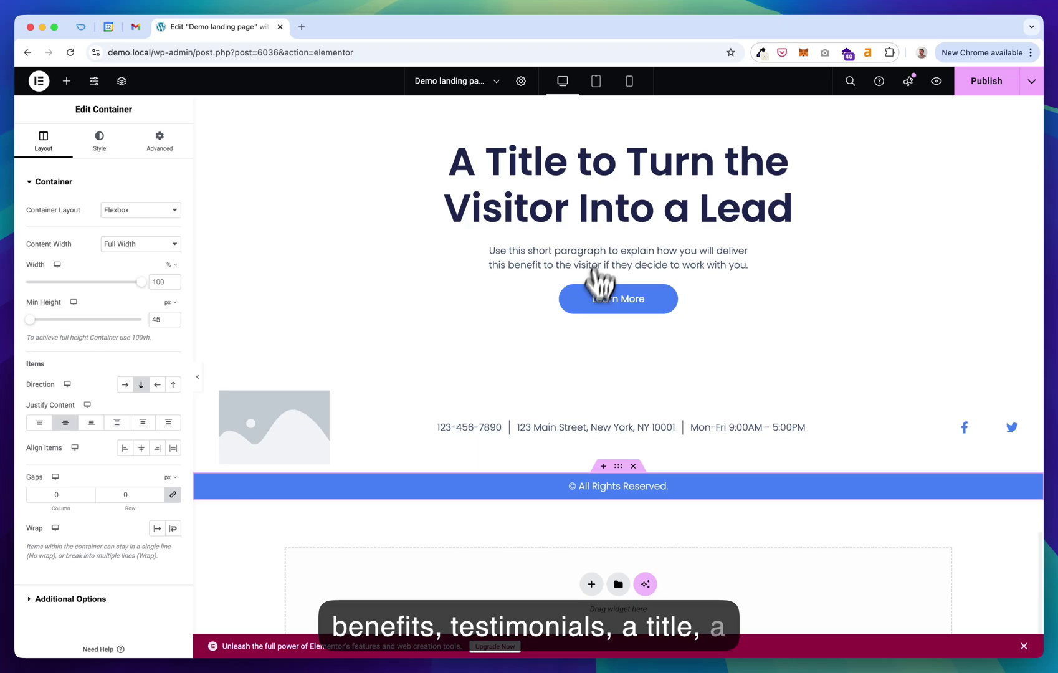
scroll(633, 358, "up", 20)
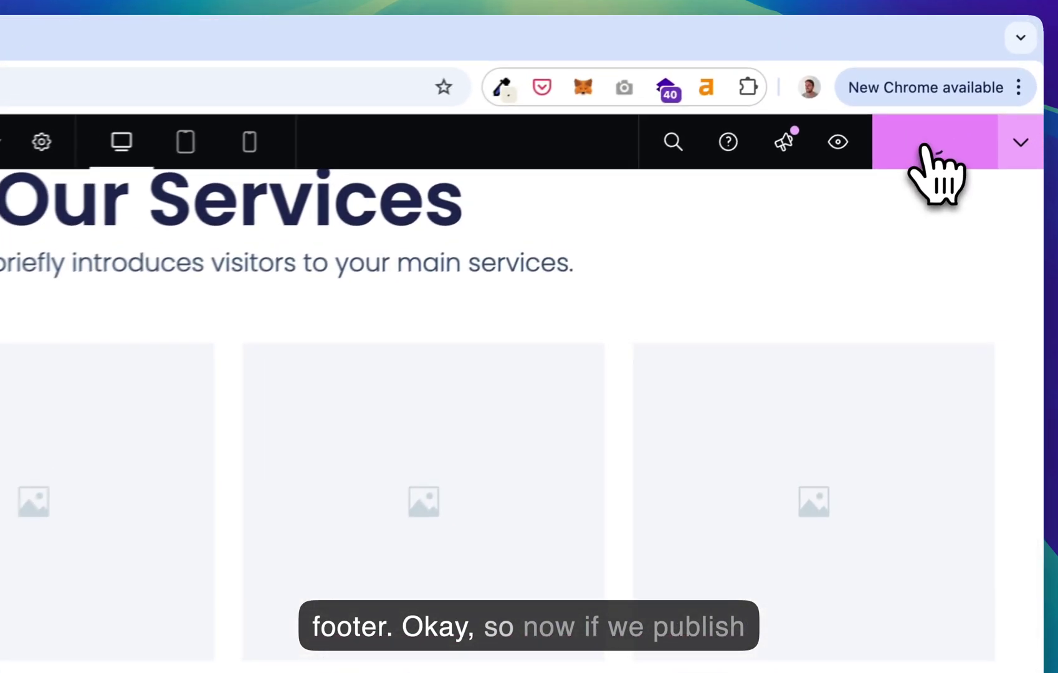
left_click(965, 102)
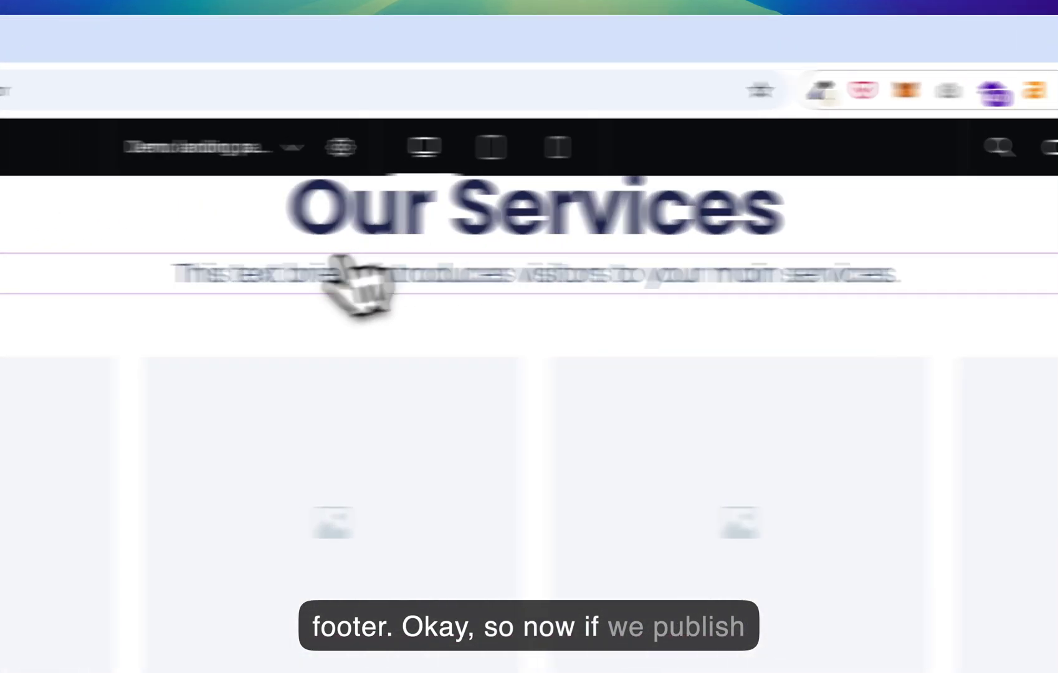
Switch the page address action to 'edit' to load the standard WordPress editor.
double_click(378, 90)
type("edit")
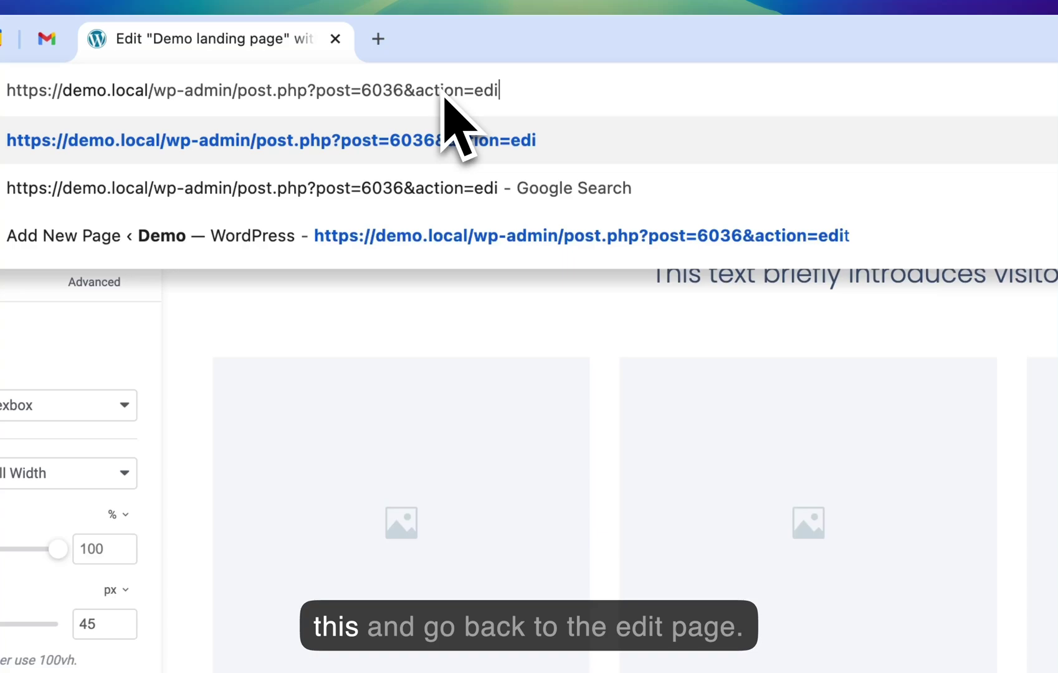
key("Return")
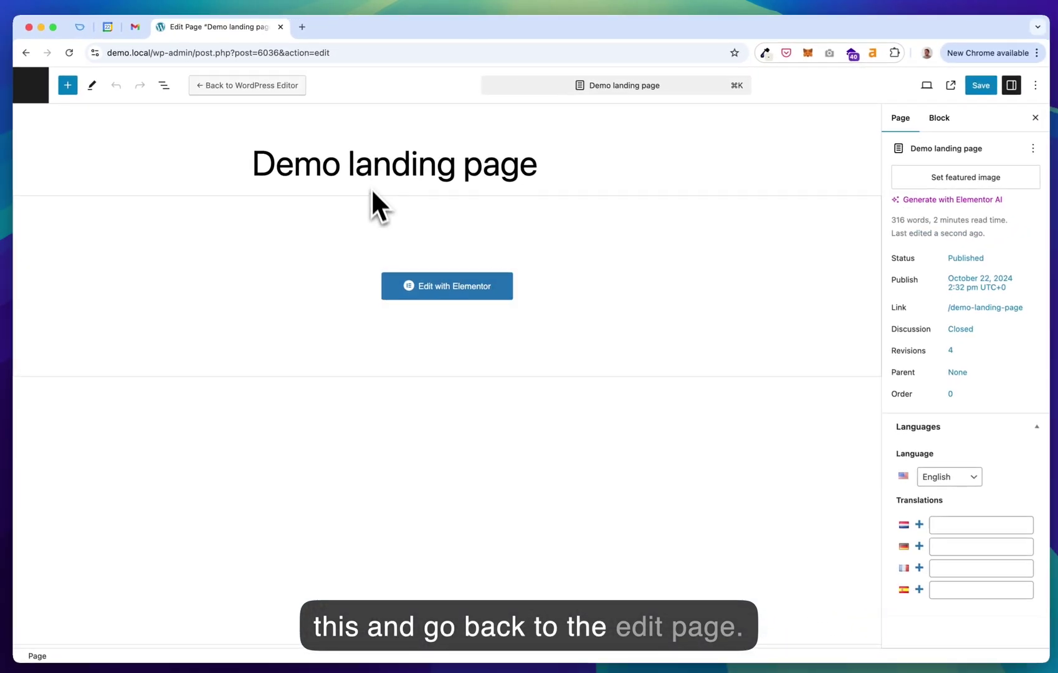
Generate the Spanish translation with AI and wait for the success message.
scroll(281, 250, "down", 1)
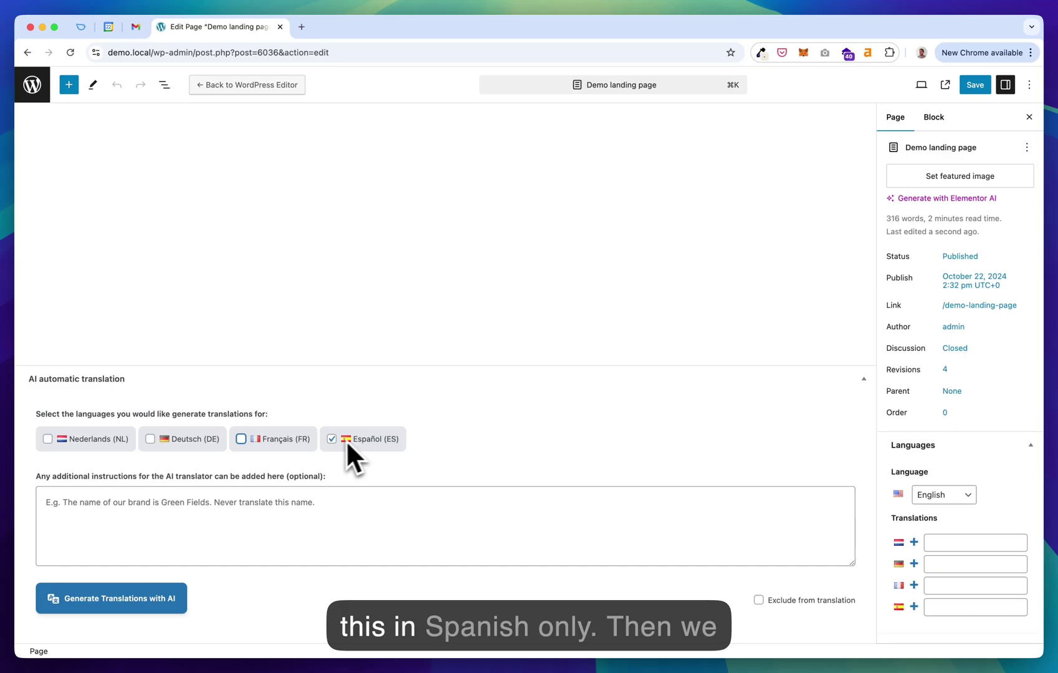
left_click(126, 604)
left_click(625, 130)
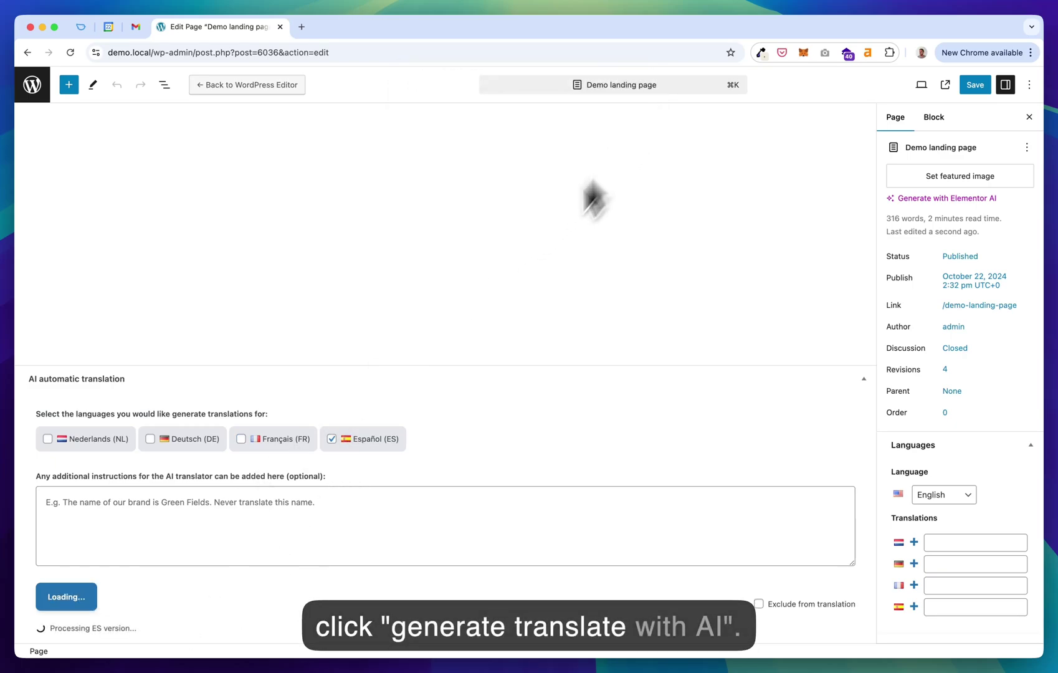
scroll(262, 471, "down", 1)
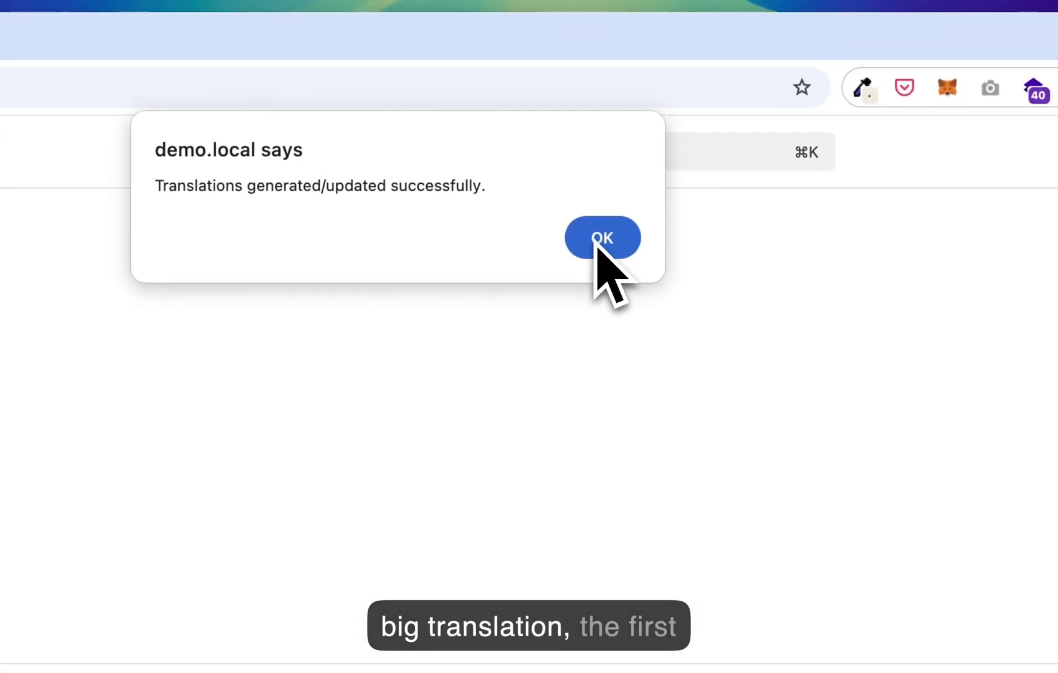
Open the Spanish page 'Página de aterrizaje de demostración' and view it live in a new tab.
left_click(599, 240)
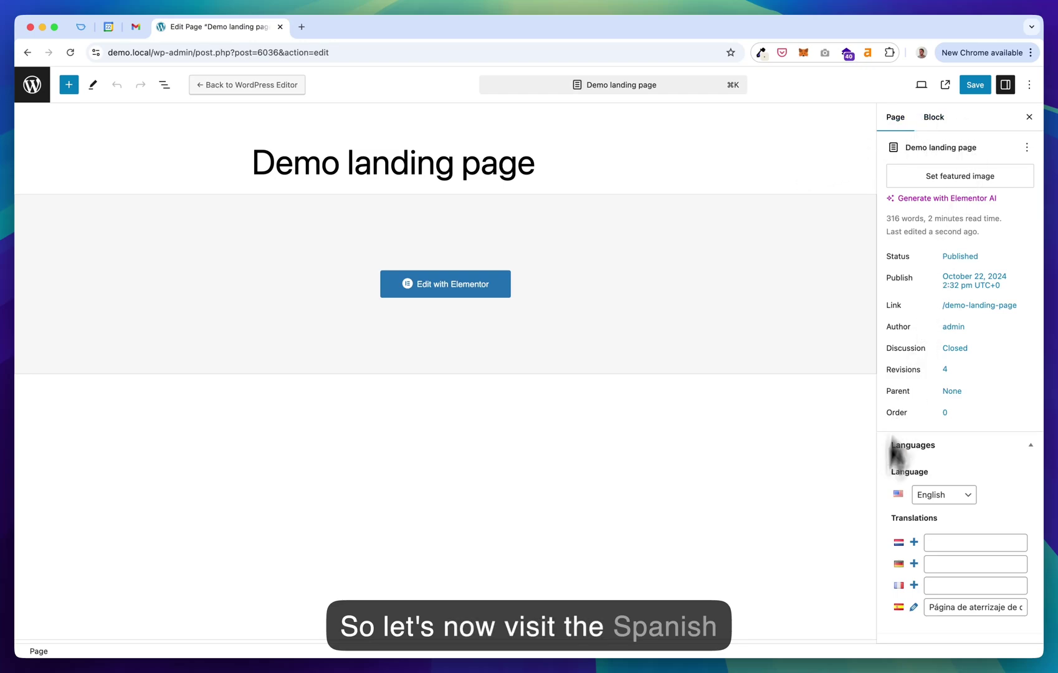
left_click(914, 607)
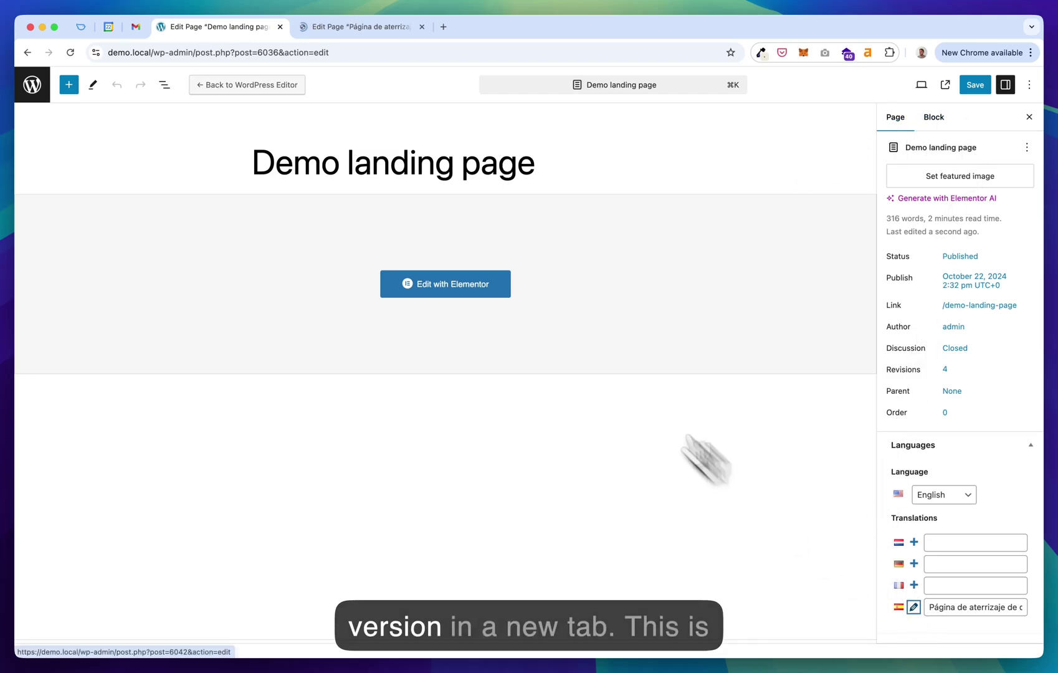
left_click(363, 33)
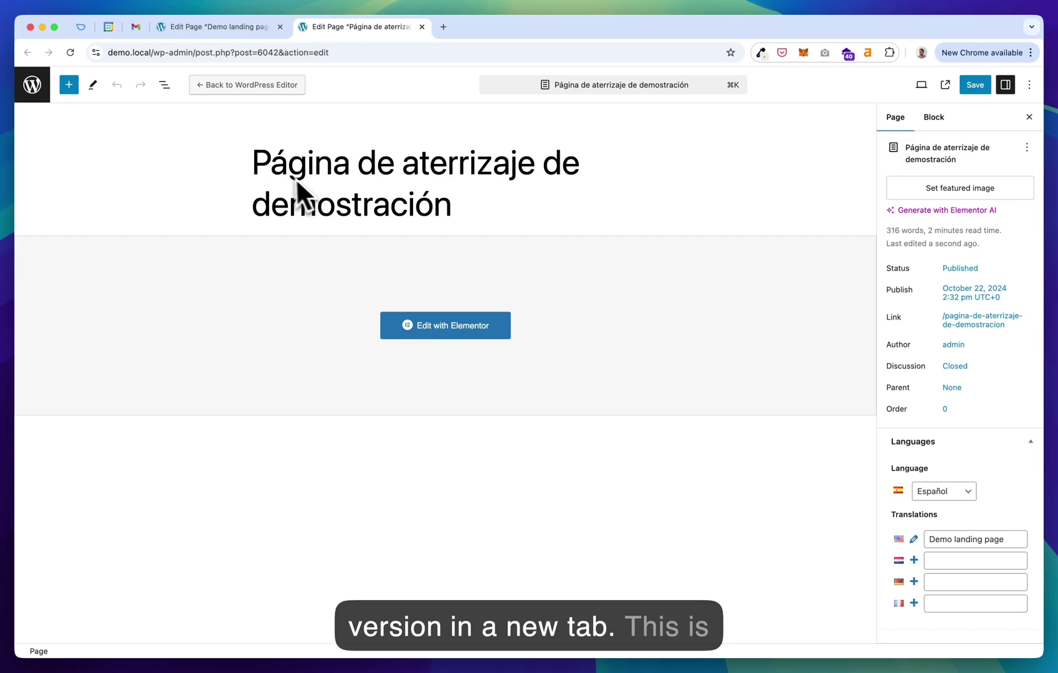
left_click(435, 335)
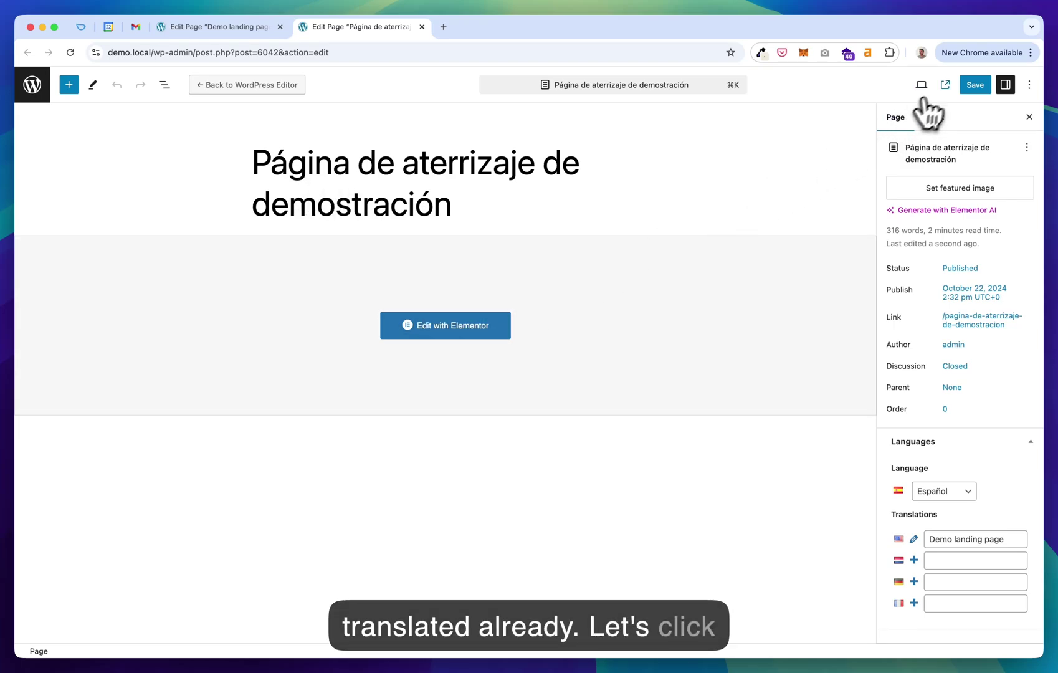
left_click(945, 84)
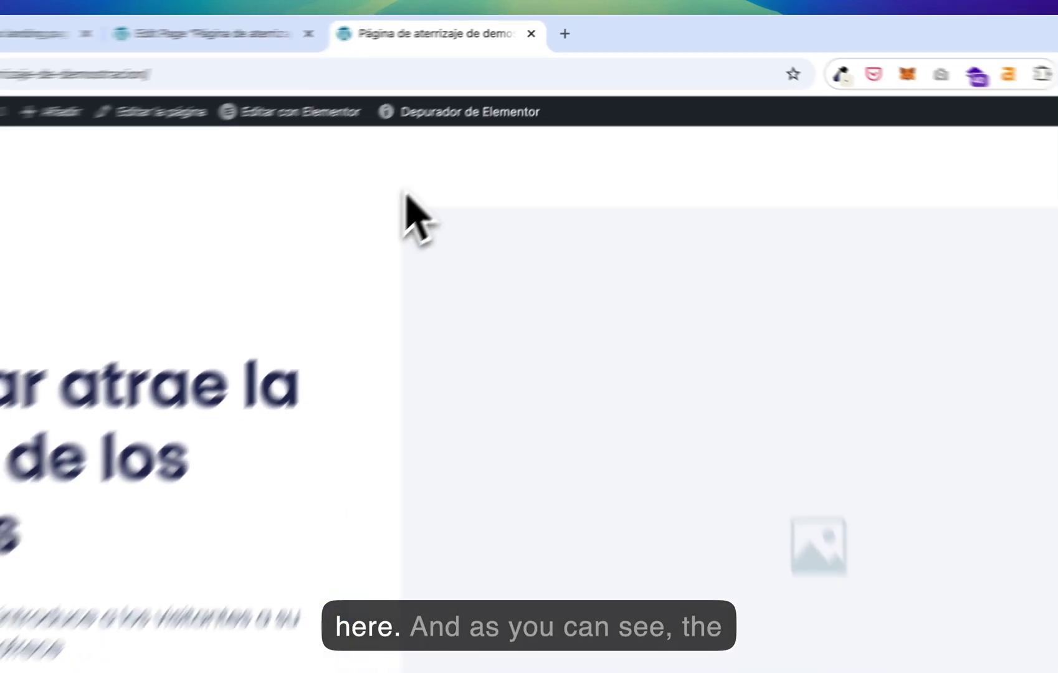
Scroll through the translated Spanish page from hero to footer, then return to its editor tab.
left_click_drag(43, 231, 161, 315)
left_click(267, 396)
scroll(309, 385, "down", 2)
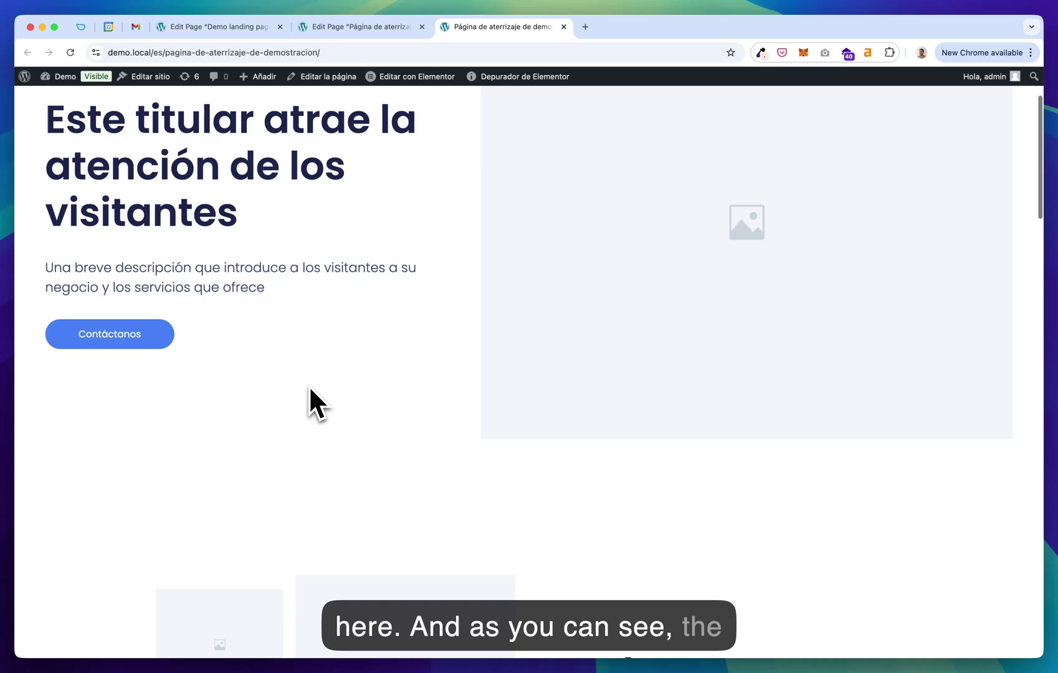
scroll(309, 385, "down", 6)
scroll(676, 390, "down", 3)
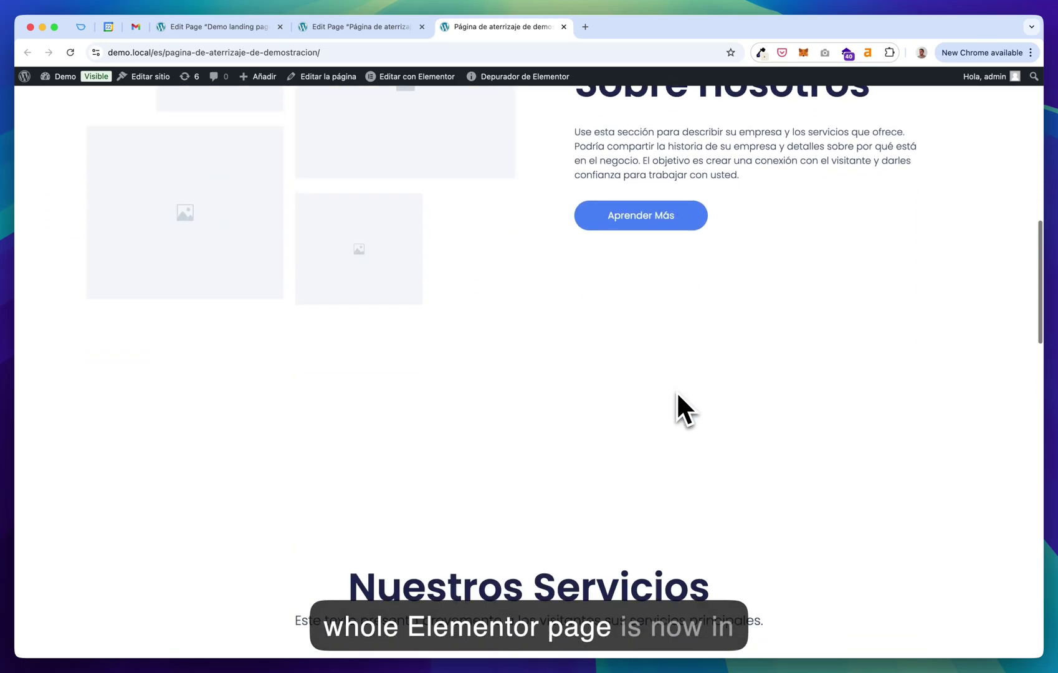
scroll(677, 395, "down", 10)
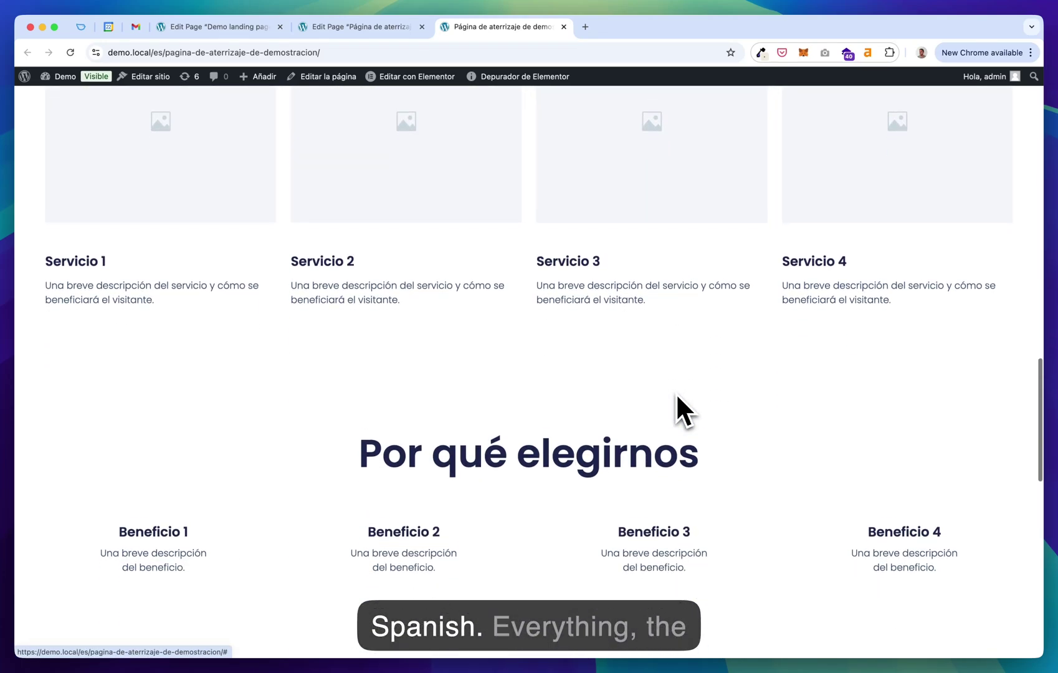
scroll(331, 309, "down", 10)
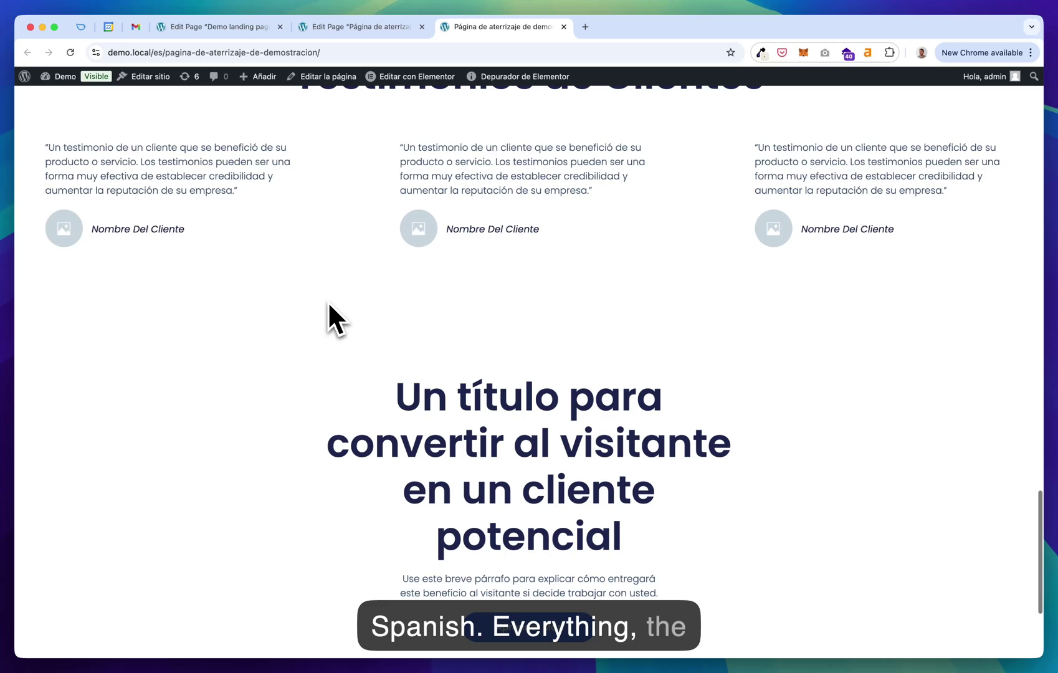
scroll(280, 304, "up", 2)
scroll(688, 343, "down", 6)
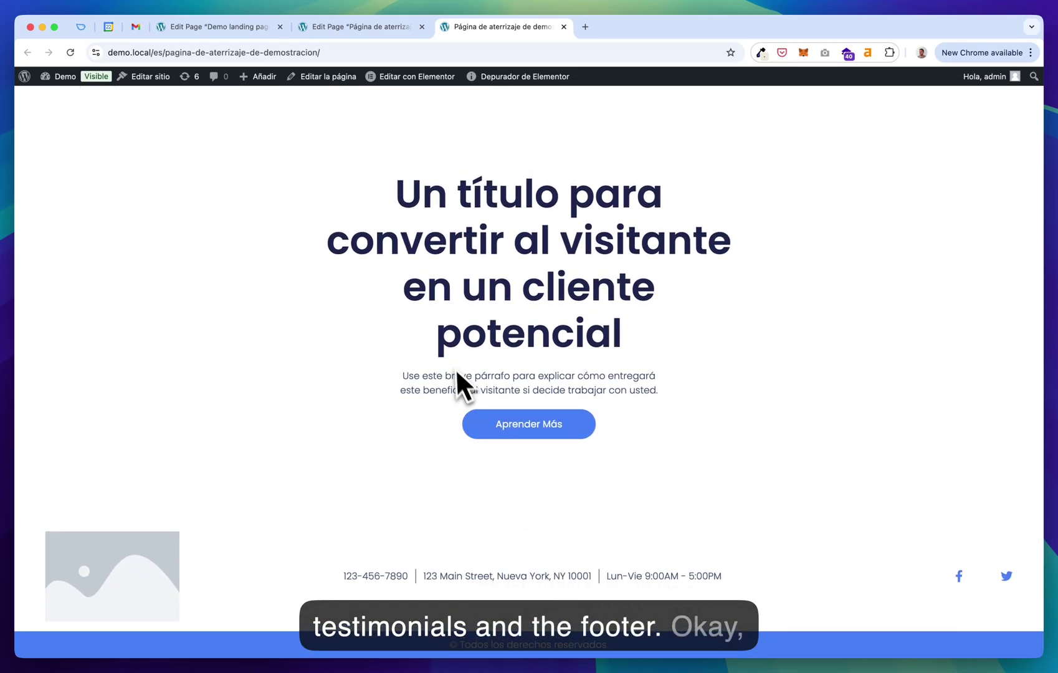
scroll(455, 374, "up", 20)
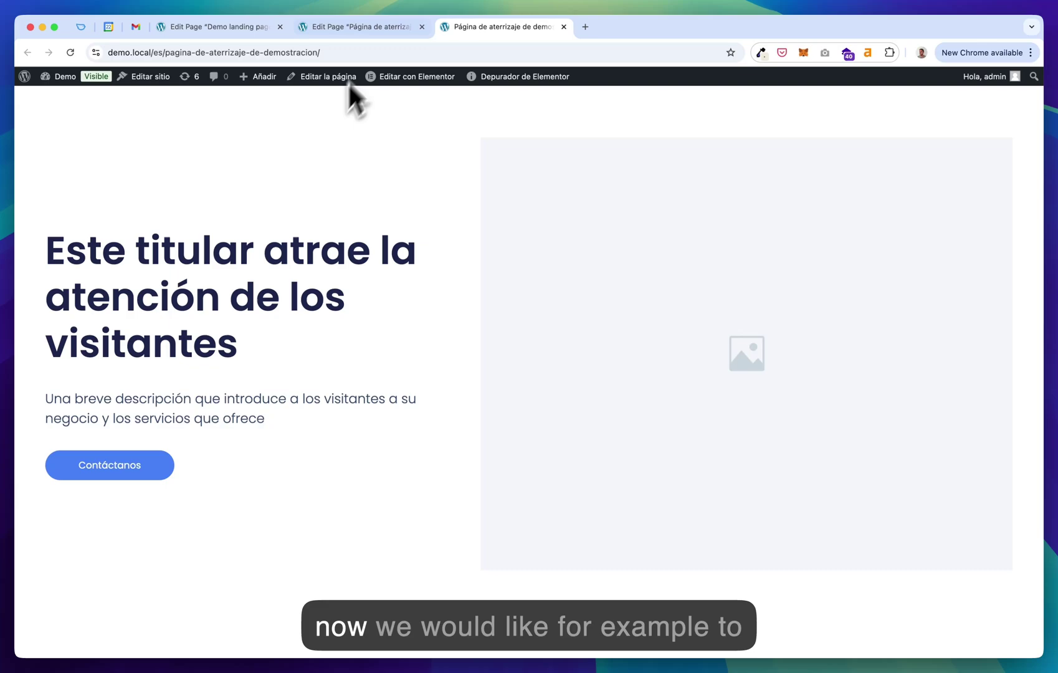
left_click(365, 28)
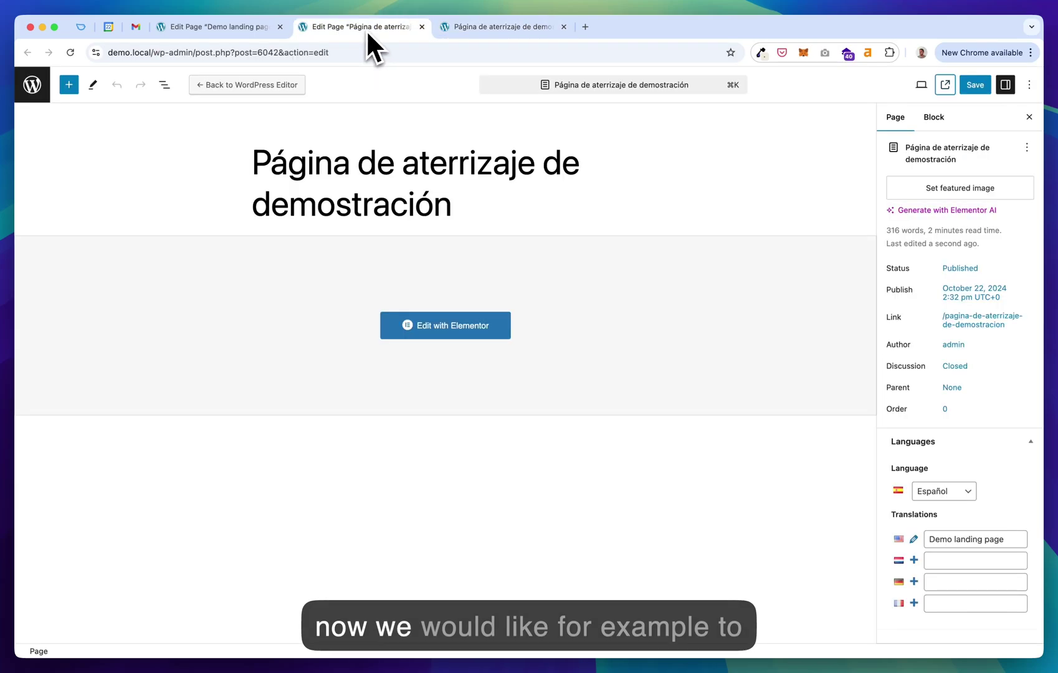
Open the English page in Elementor and delete the hero section.
left_click(248, 25)
left_click(427, 286)
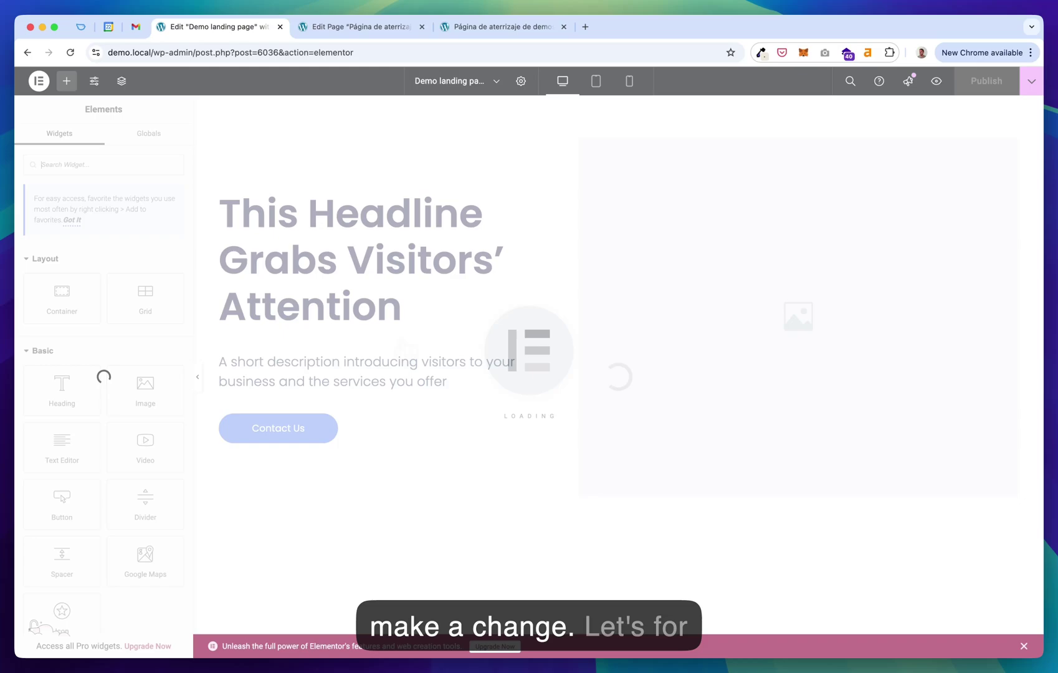
scroll(449, 280, "down", 5)
scroll(451, 284, "up", 5)
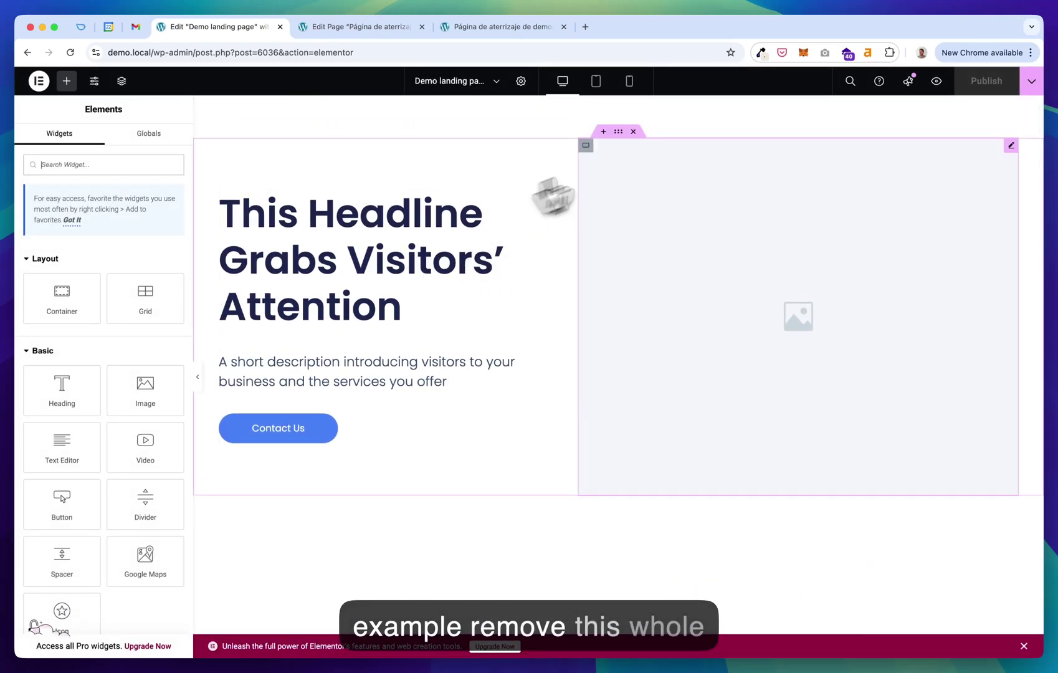
left_click(633, 132)
Change the services heading to 'Our Services are great!' and publish.
scroll(670, 255, "down", 5)
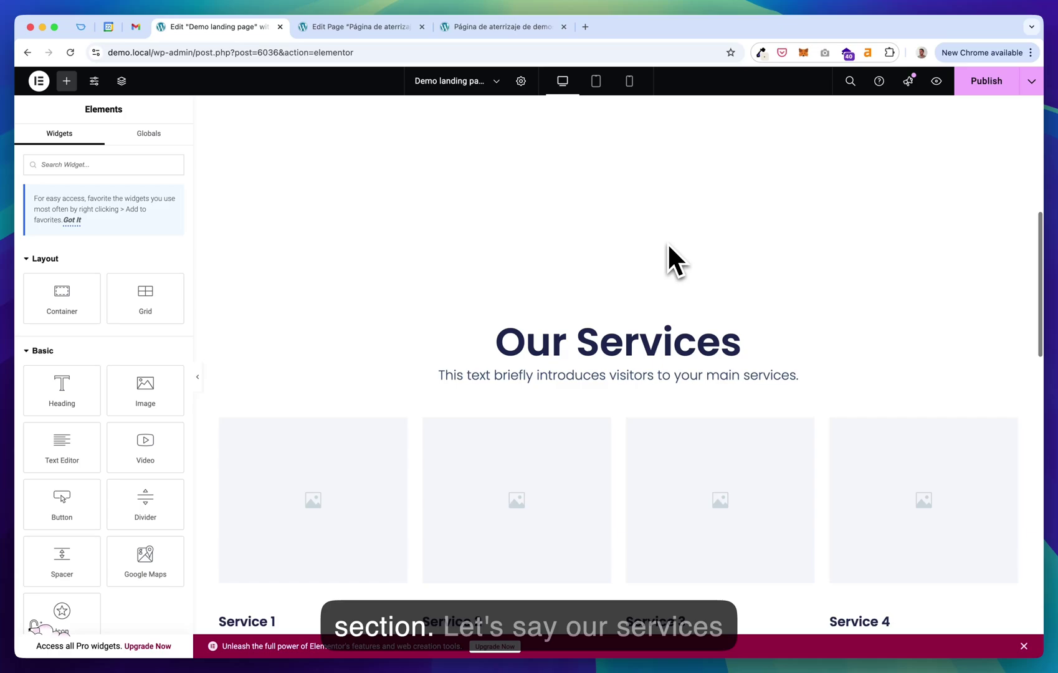
left_click(742, 324)
type("ou")
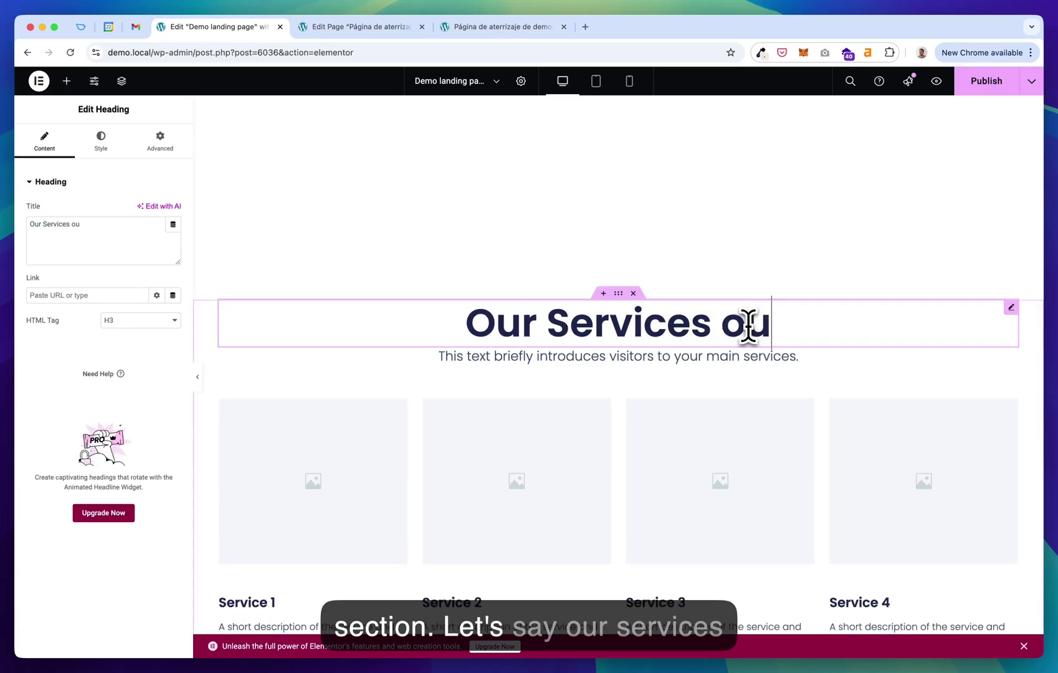
type("r services ar")
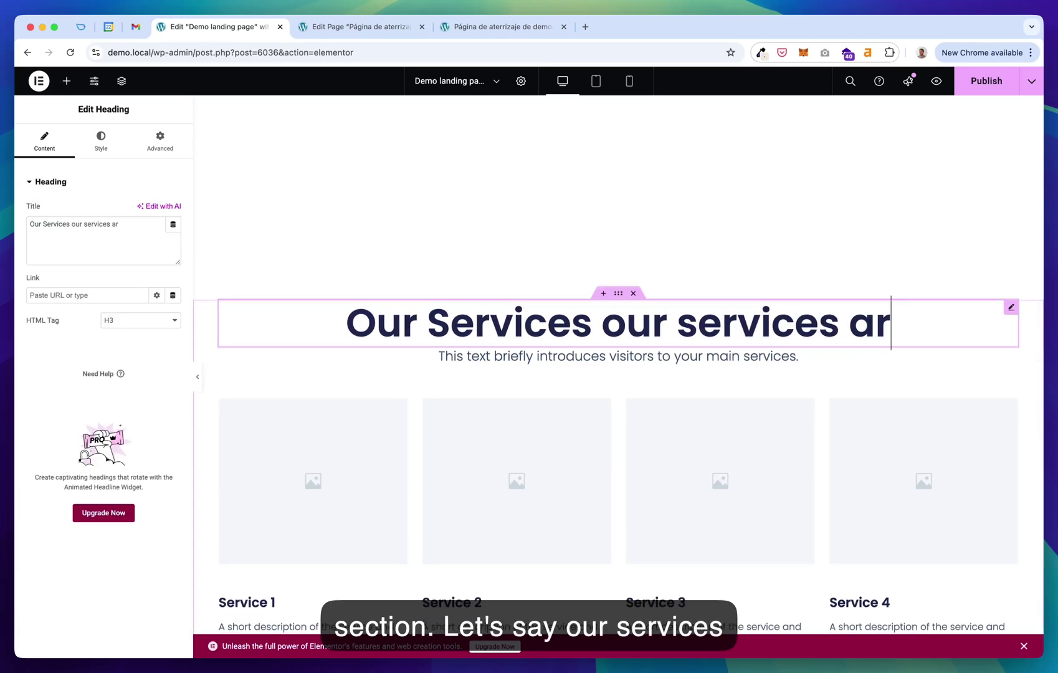
key("BackSpace")
key("BackSpace")
key("BackSpace")
key("BackSpace")
key("BackSpace")
key("BackSpace")
key("BackSpace")
key("BackSpace")
key("BackSpace")
key("BackSpace")
key("BackSpace")
key("BackSpace")
key("BackSpace")
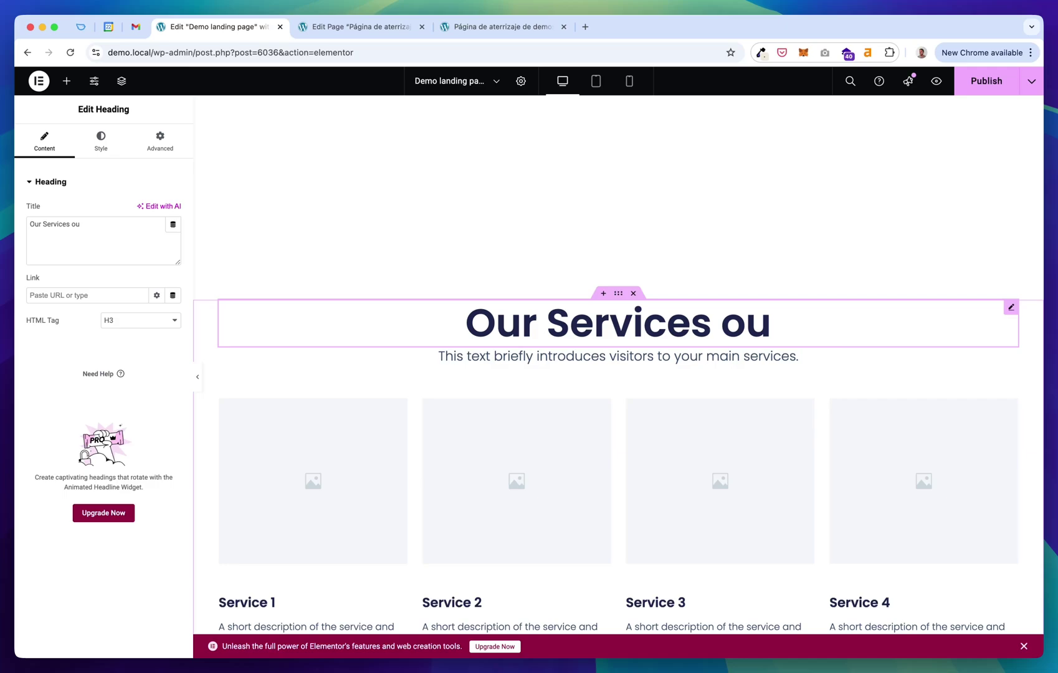
type("are great!")
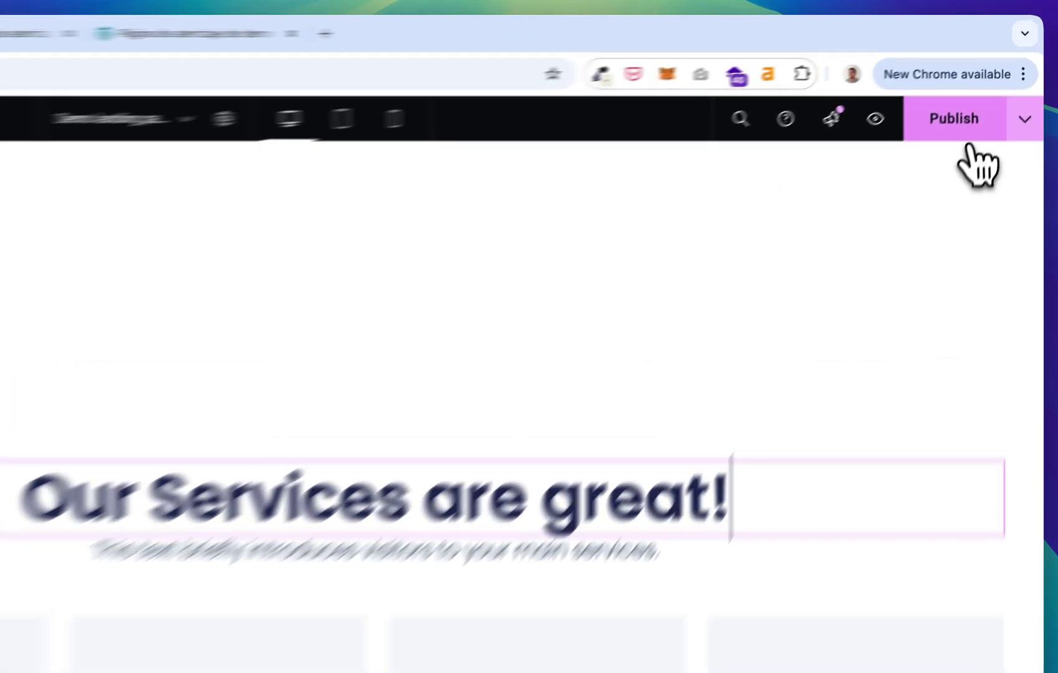
left_click(991, 84)
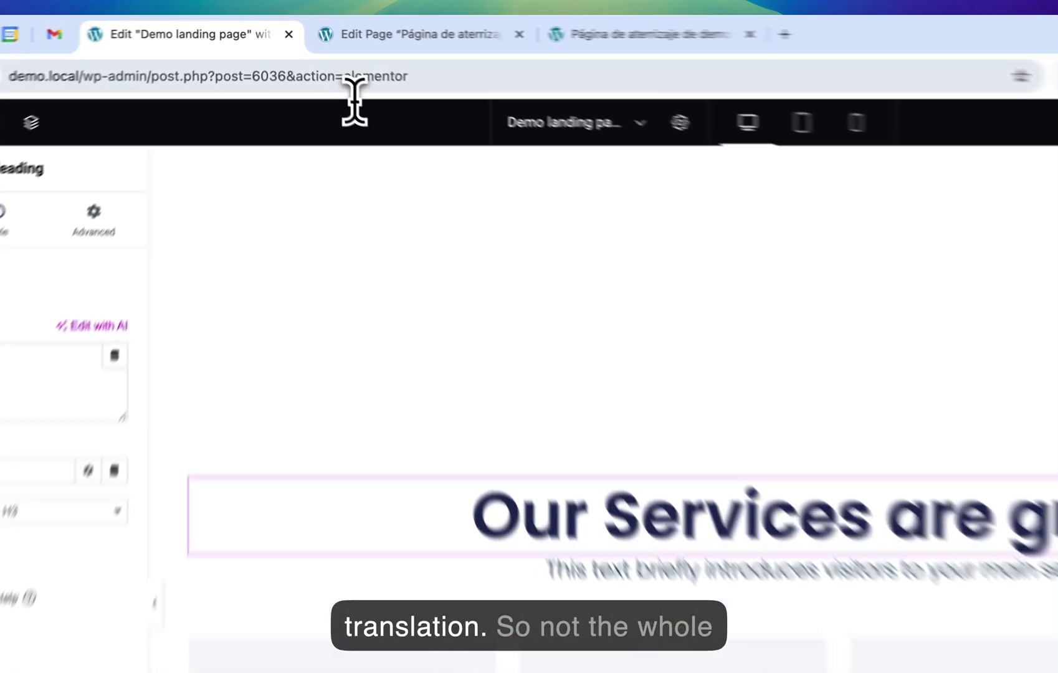
Reload the page in the standard WordPress editor by changing the address action to 'edit'.
double_click(319, 53)
type("e")
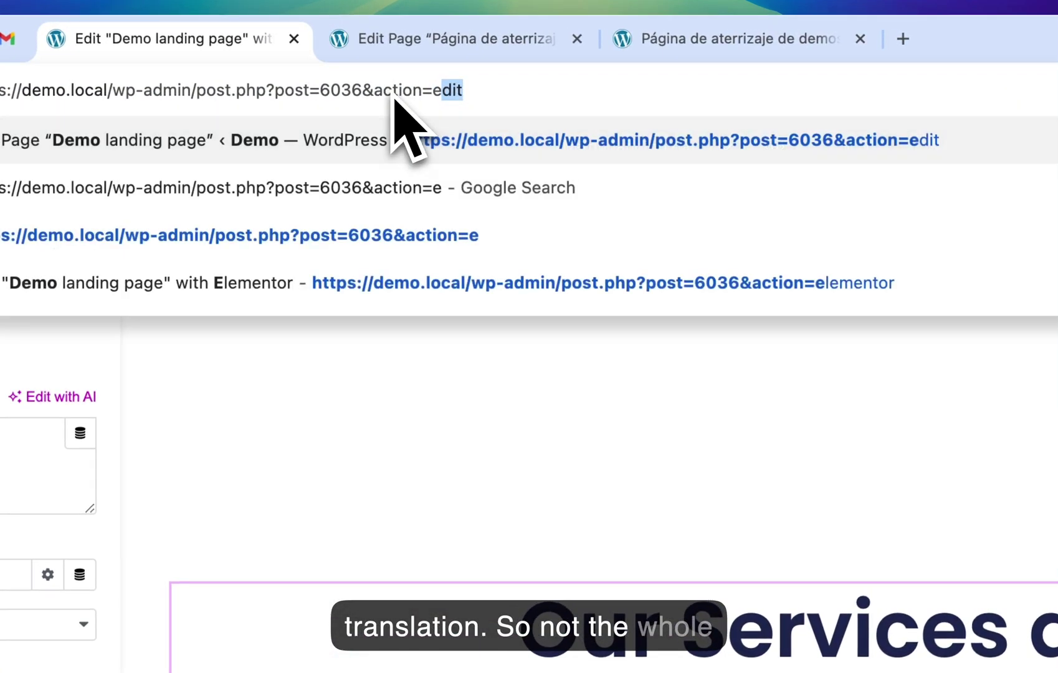
key("Return")
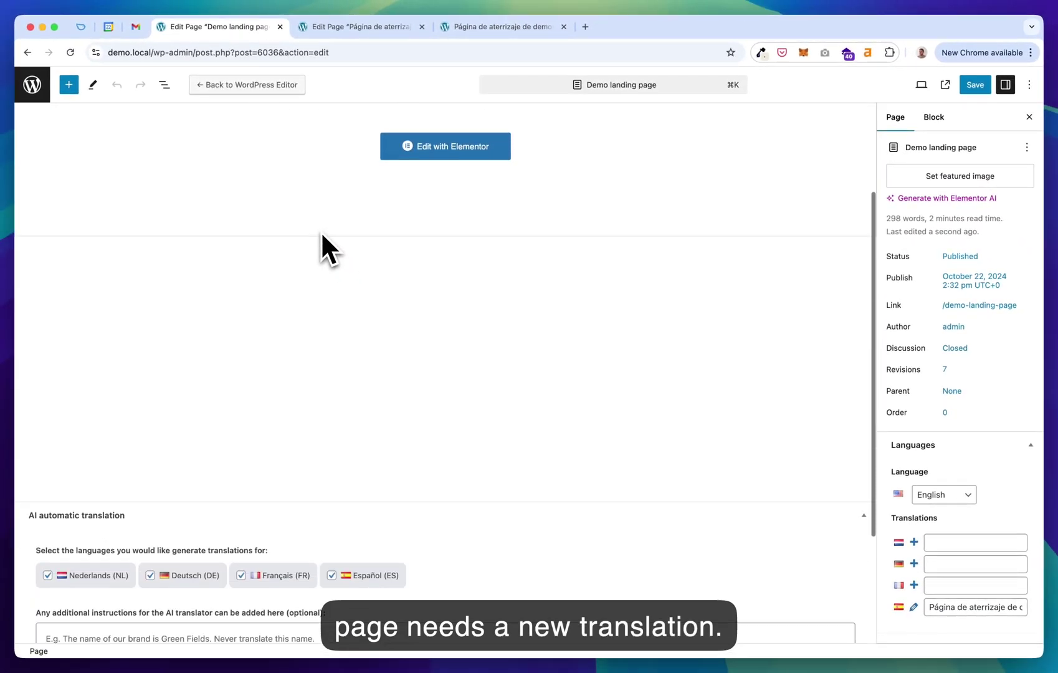
Untick Nederlands, Deutsch and Français, then regenerate only the Spanish AI translation.
scroll(322, 233, "down", 3)
left_click(108, 411)
left_click(218, 412)
left_click(310, 415)
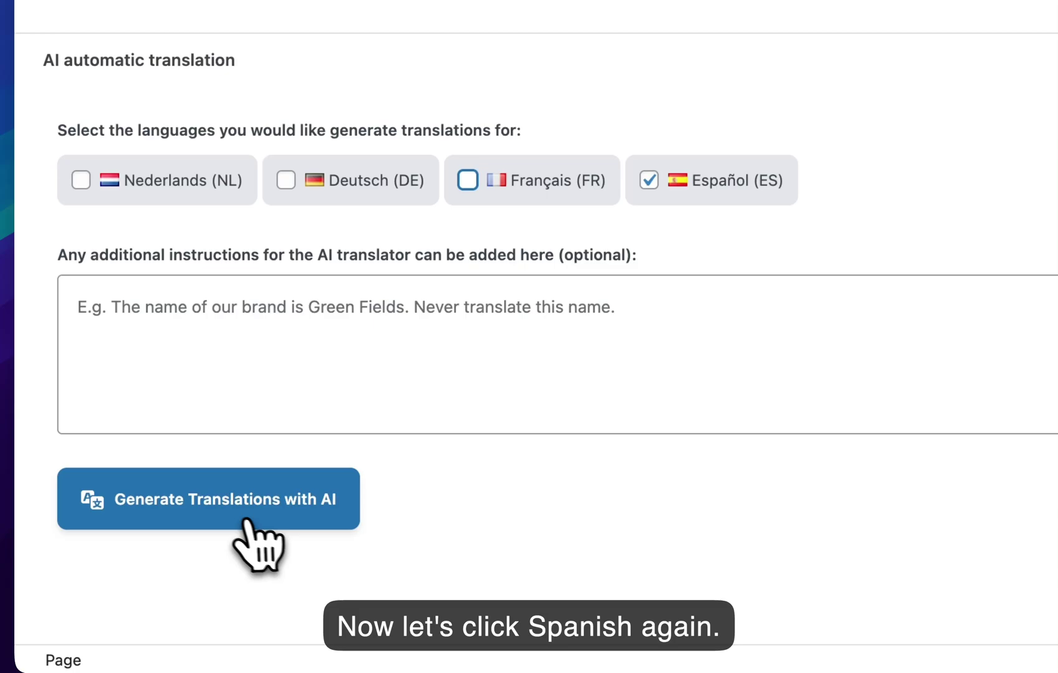
left_click(249, 522)
left_click(621, 128)
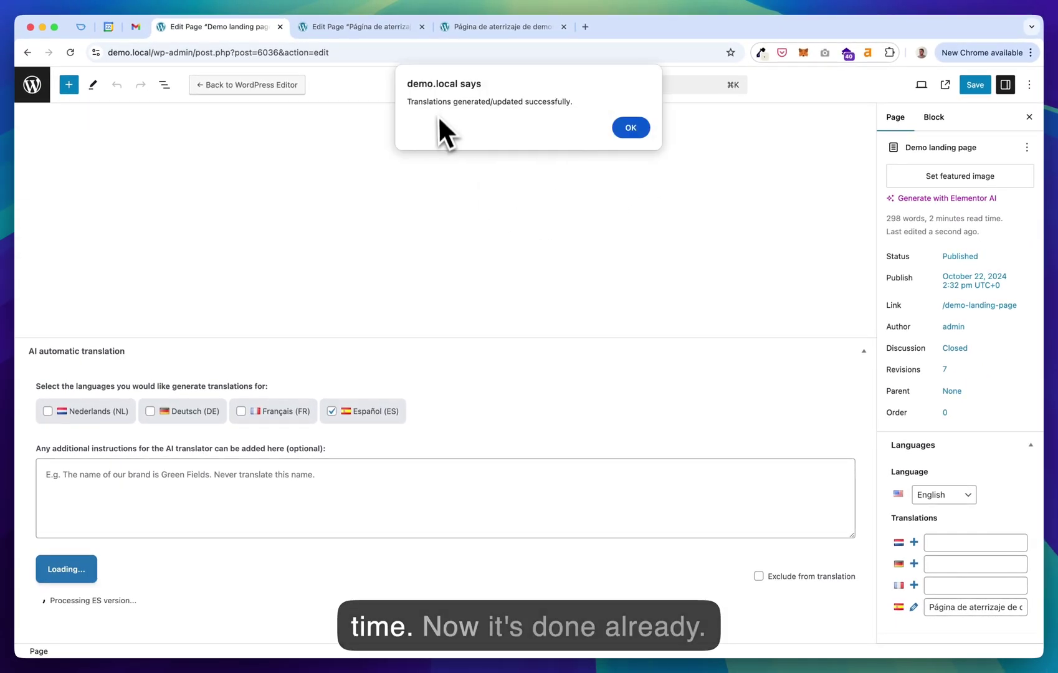
left_click(628, 128)
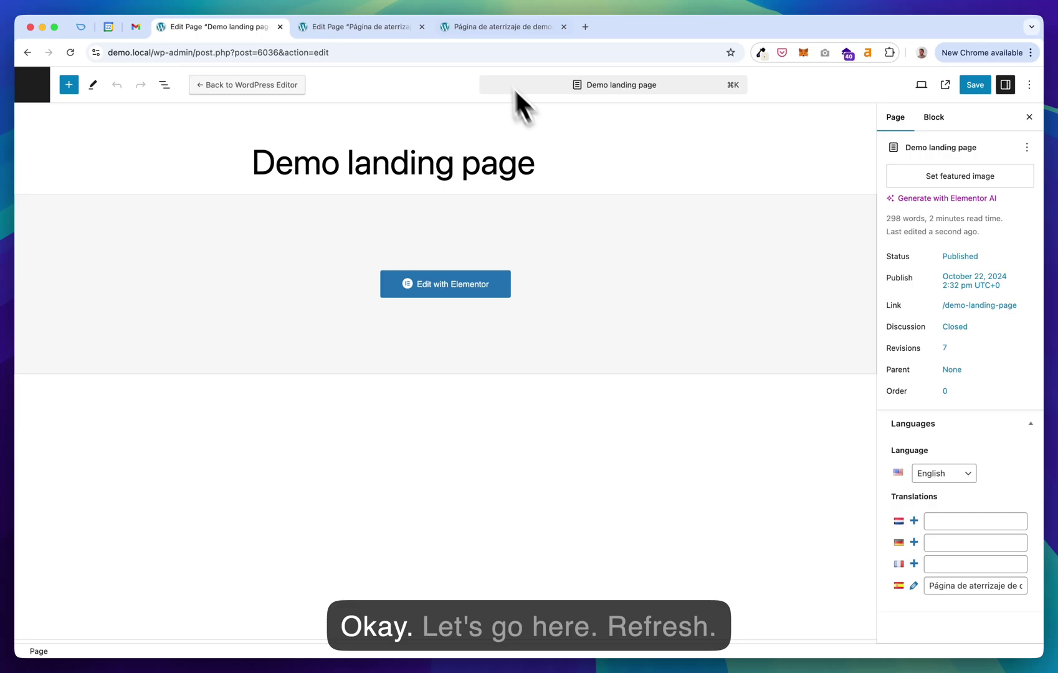
left_click(486, 26)
key("super+r")
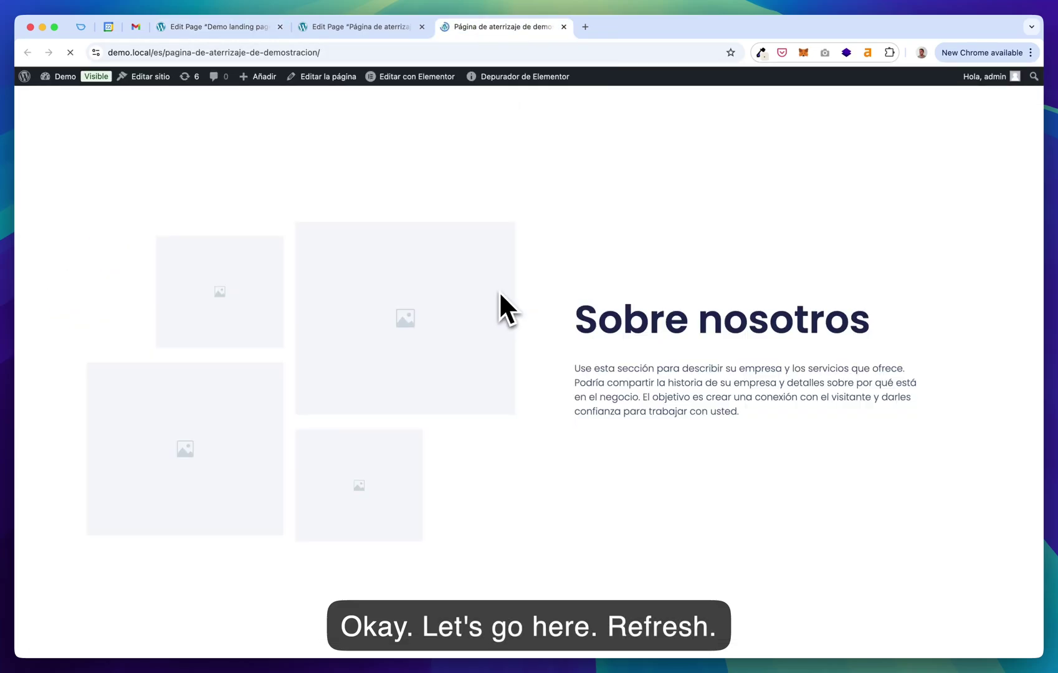
scroll(569, 224, "down", 8)
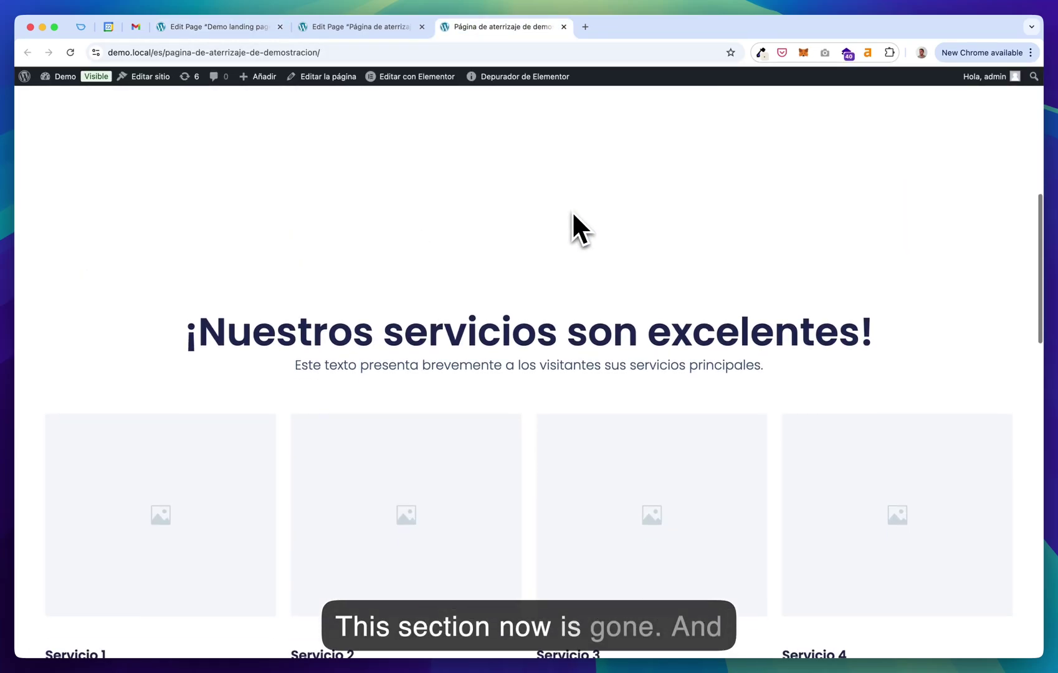
left_click_drag(567, 333, 887, 336)
left_click(679, 338)
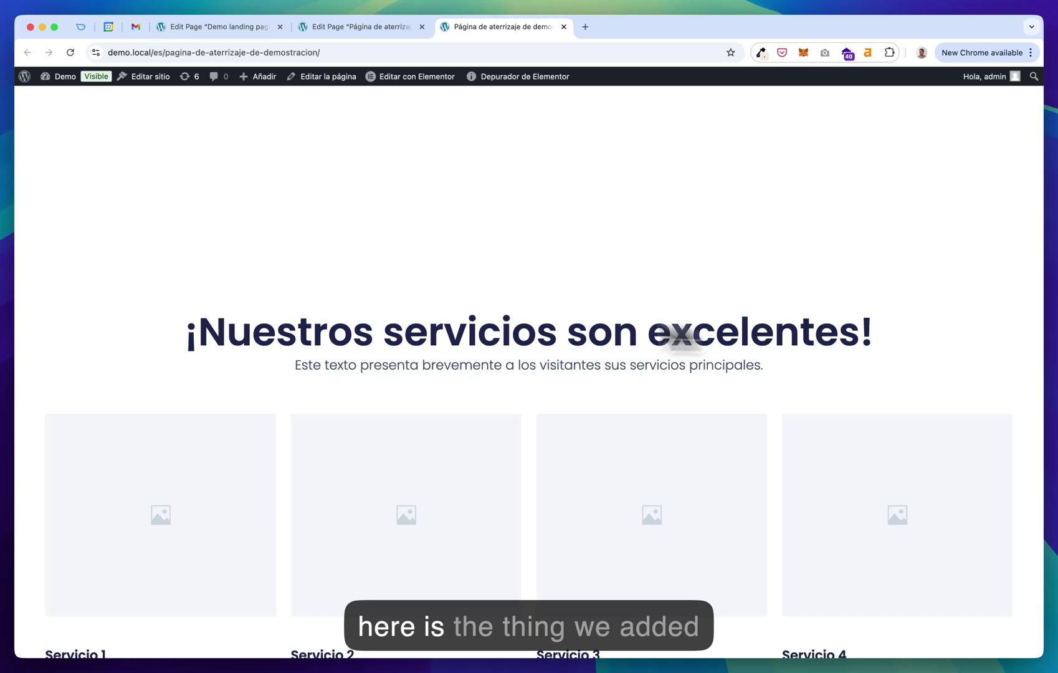
scroll(465, 342, "down", 3)
left_click_drag(287, 169, 751, 181)
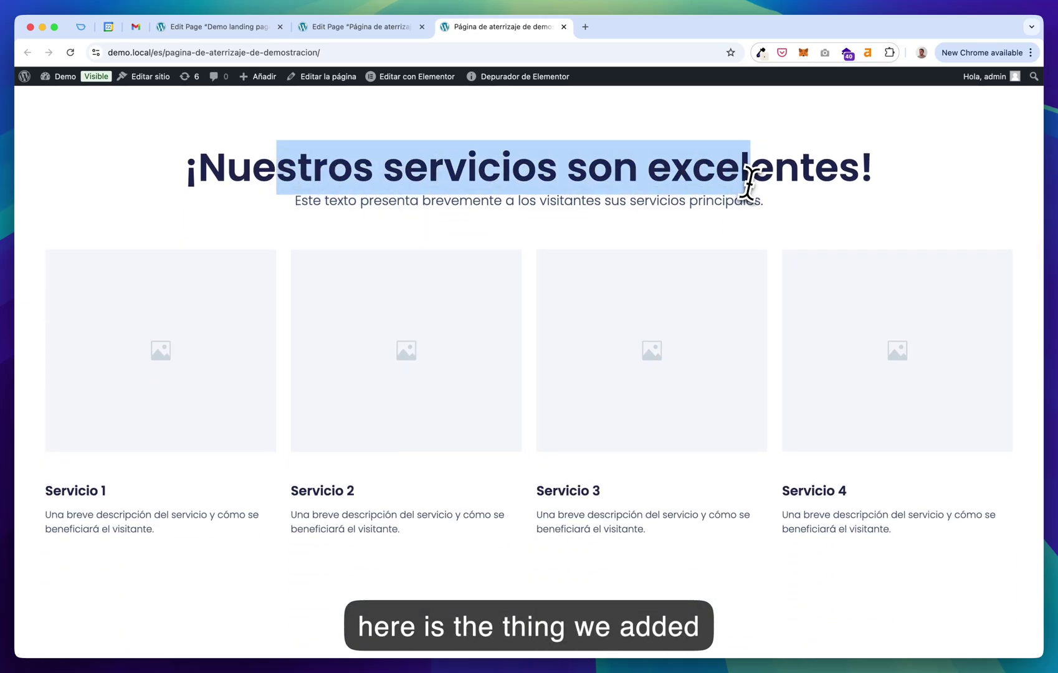
left_click(657, 156)
scroll(649, 153, "down", 5)
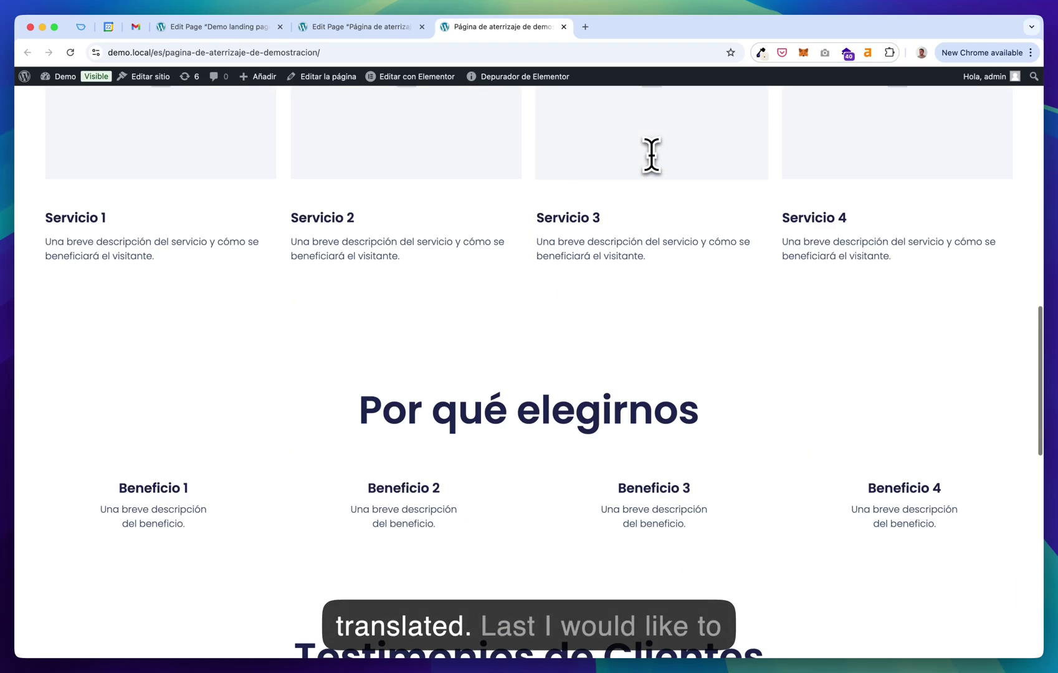
scroll(409, 265, "down", 8)
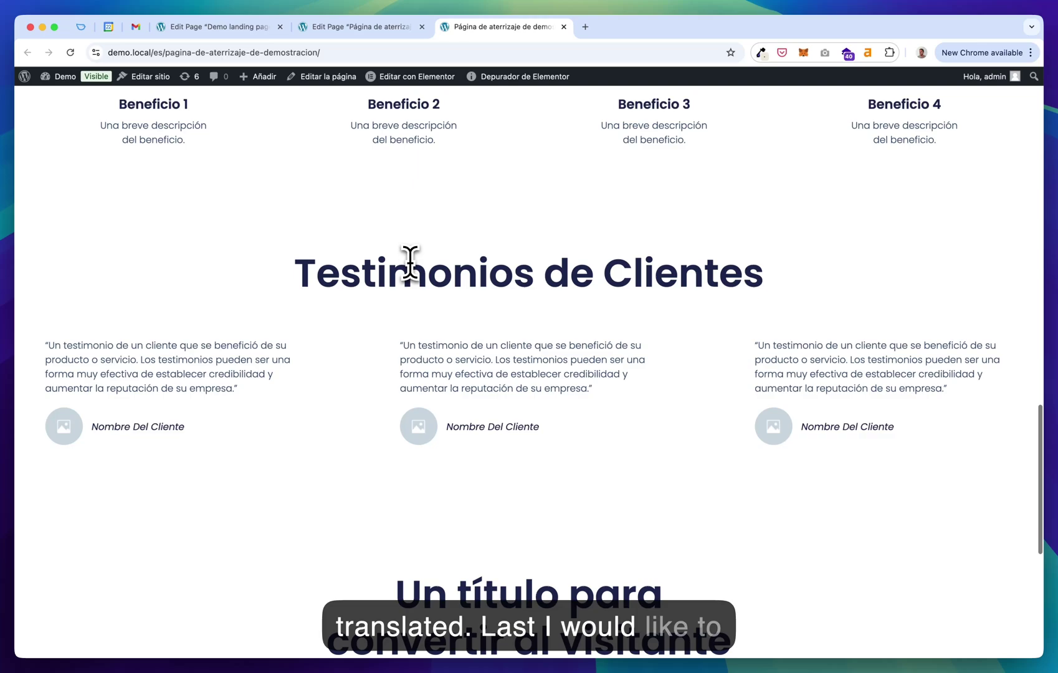
Open the English page in Elementor and place an Icon List widget below Learn More.
left_click(255, 27)
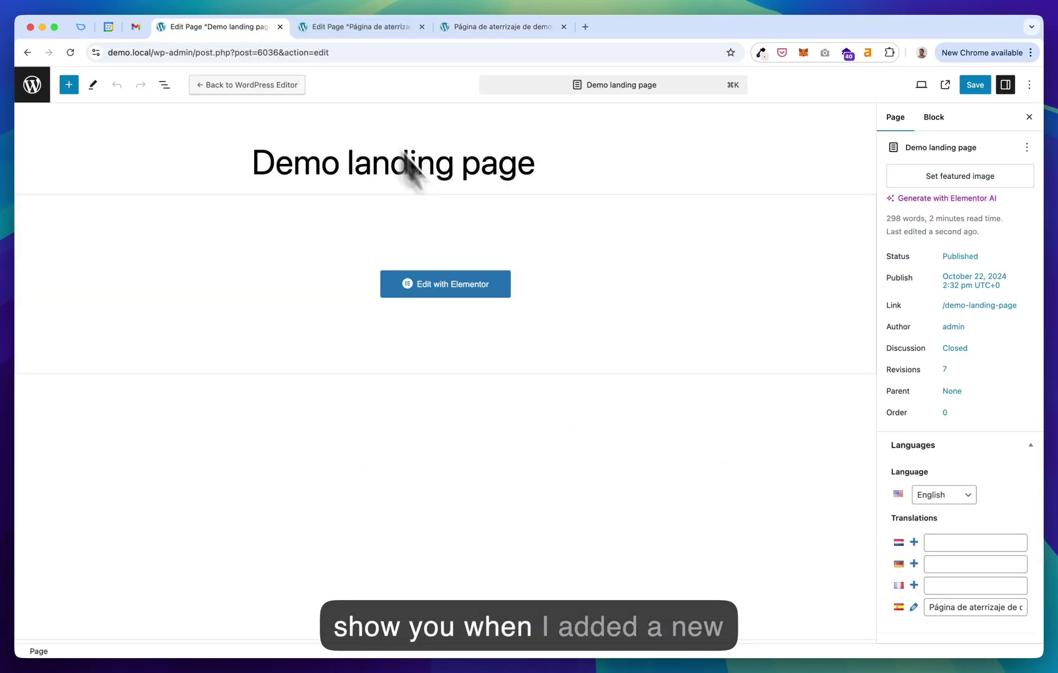
left_click(463, 298)
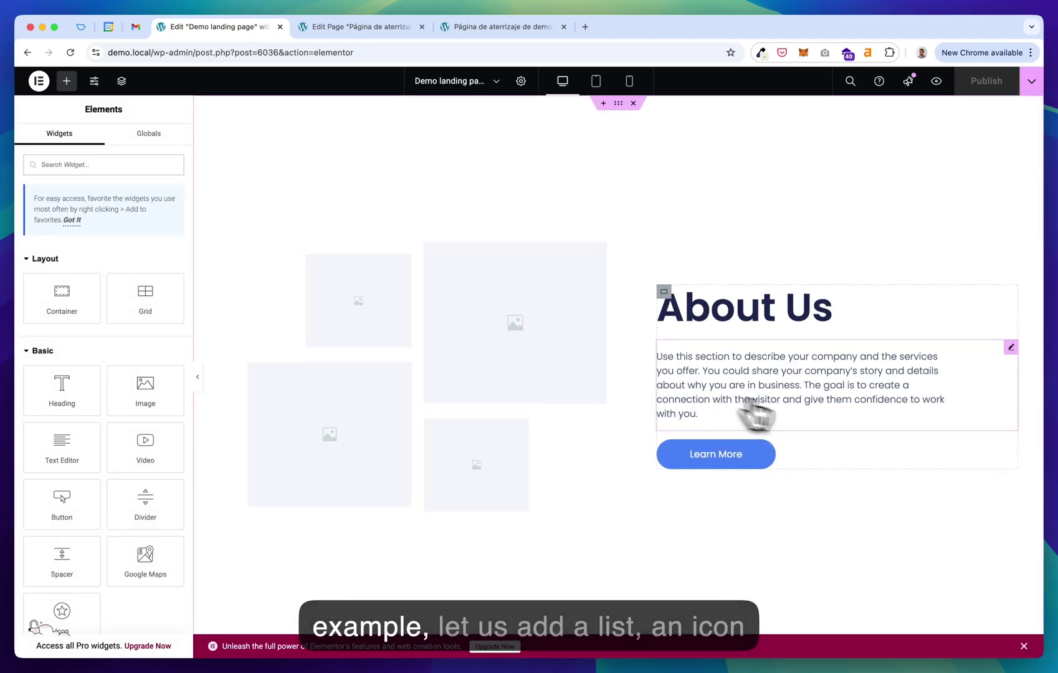
scroll(780, 367, "down", 5)
scroll(780, 368, "up", 1)
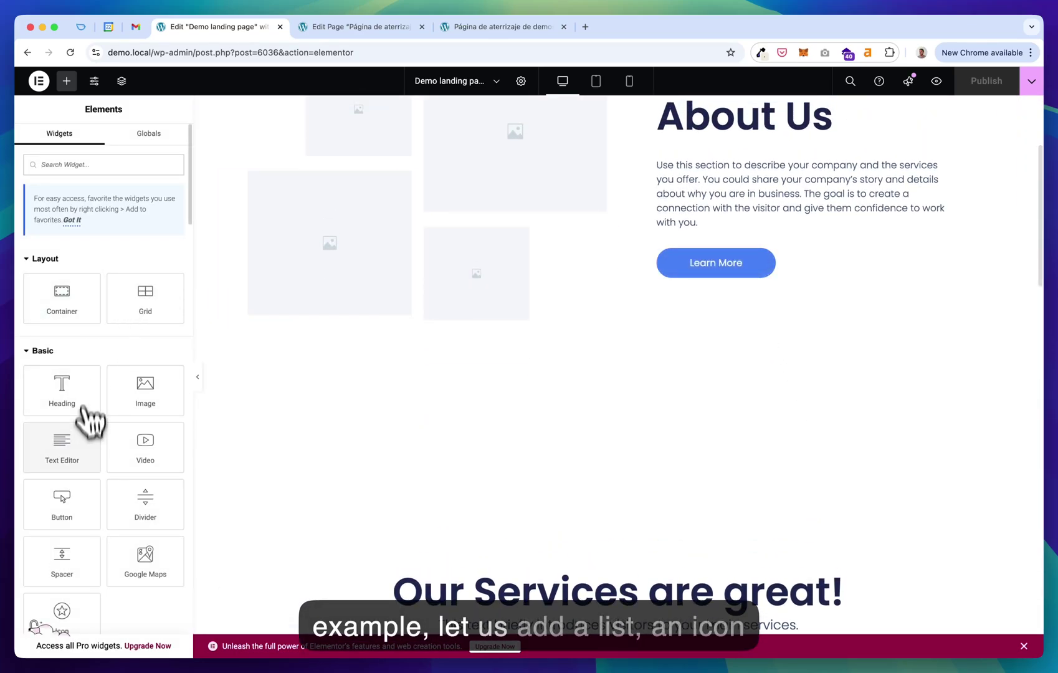
left_click(104, 166)
type("list")
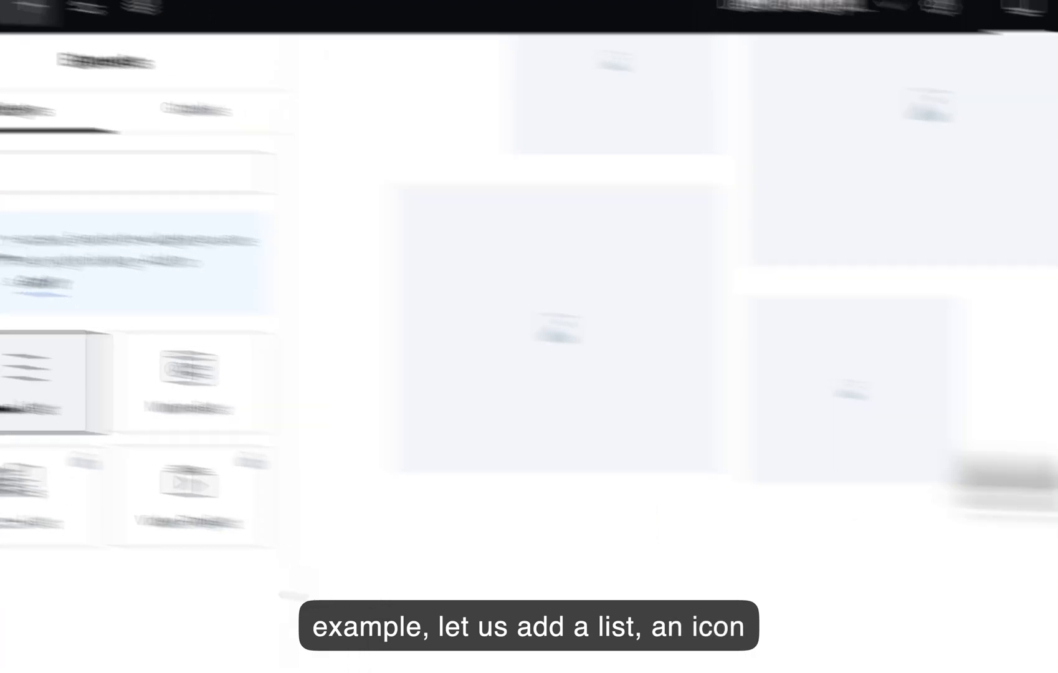
left_click_drag(42, 380, 748, 288)
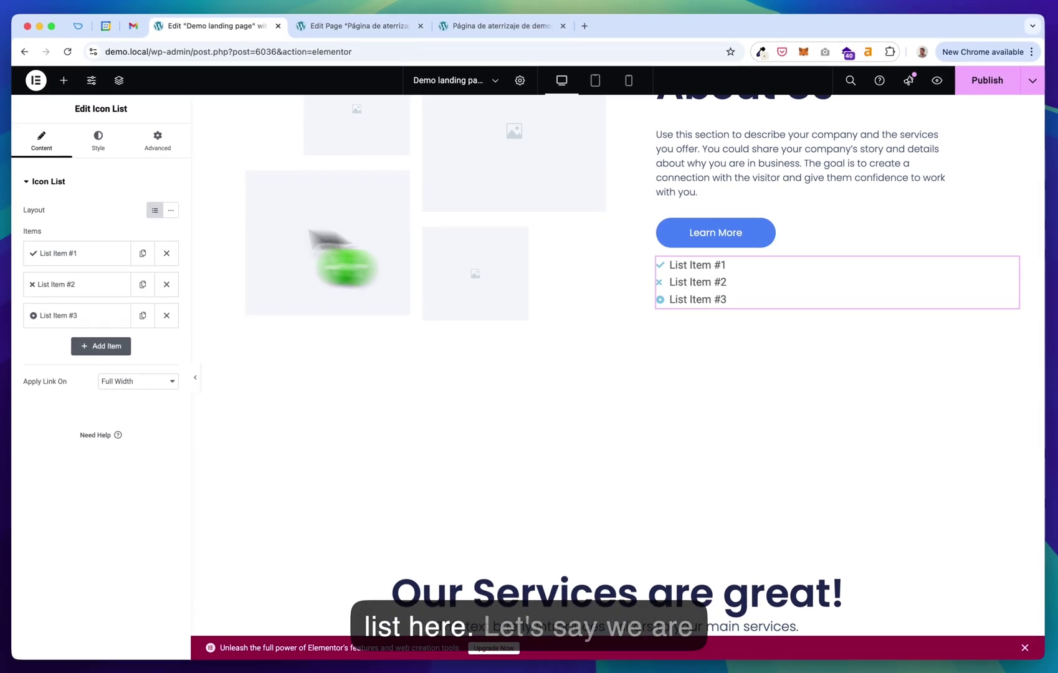
Set the list items to 'We are awesome', 'Let's talk!' and 'This is a great benefit.'.
left_click(73, 252)
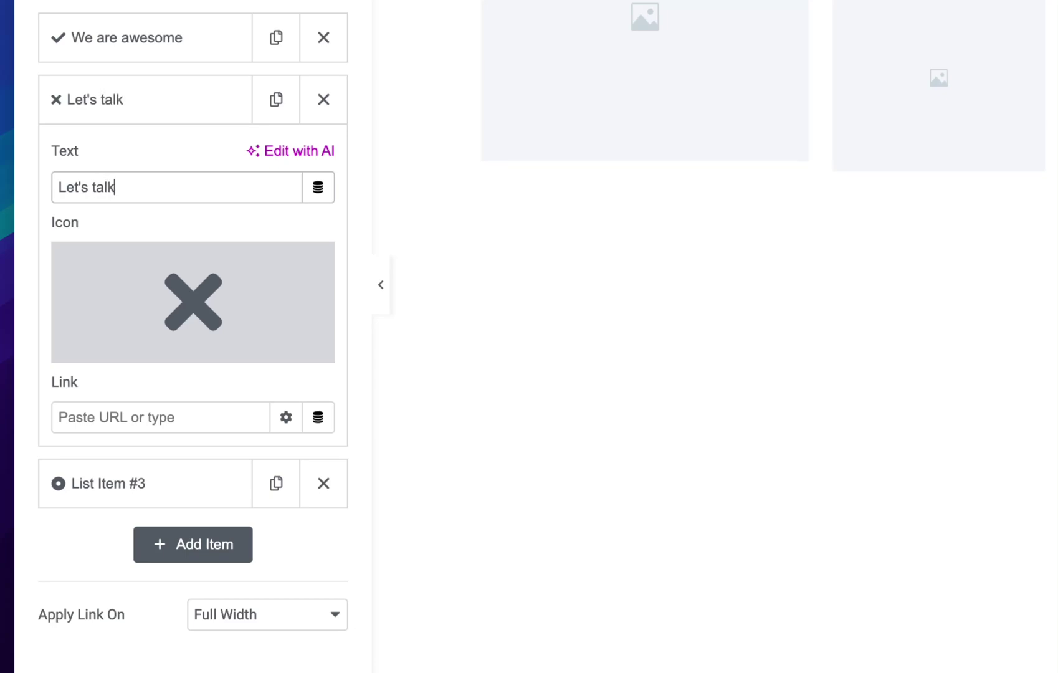
left_click(107, 486)
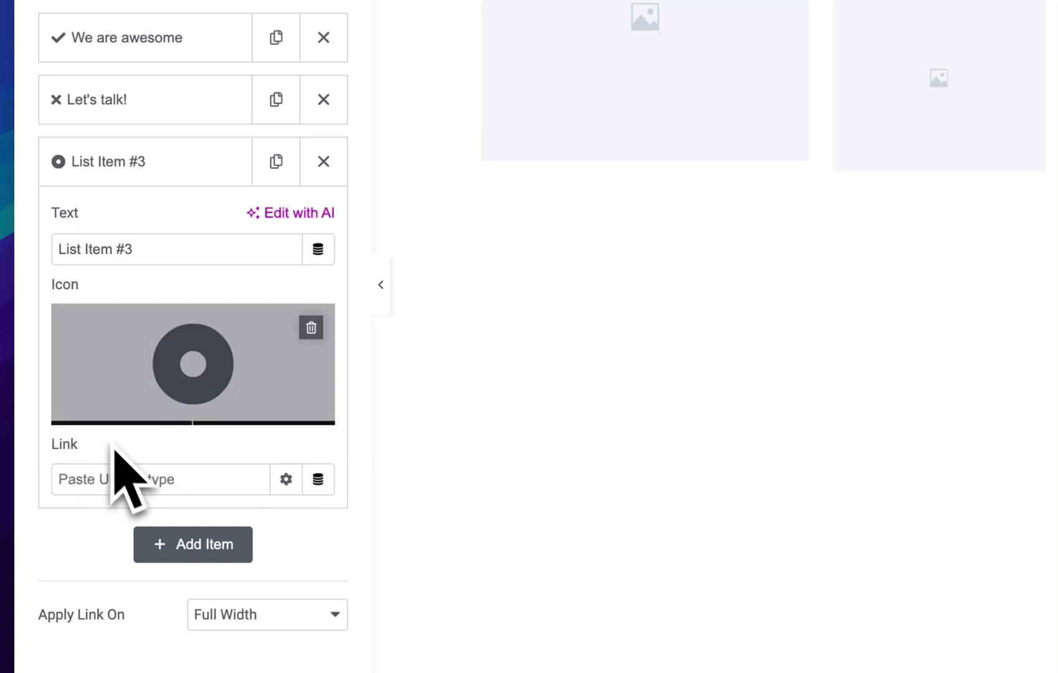
left_click_drag(134, 249, 58, 249)
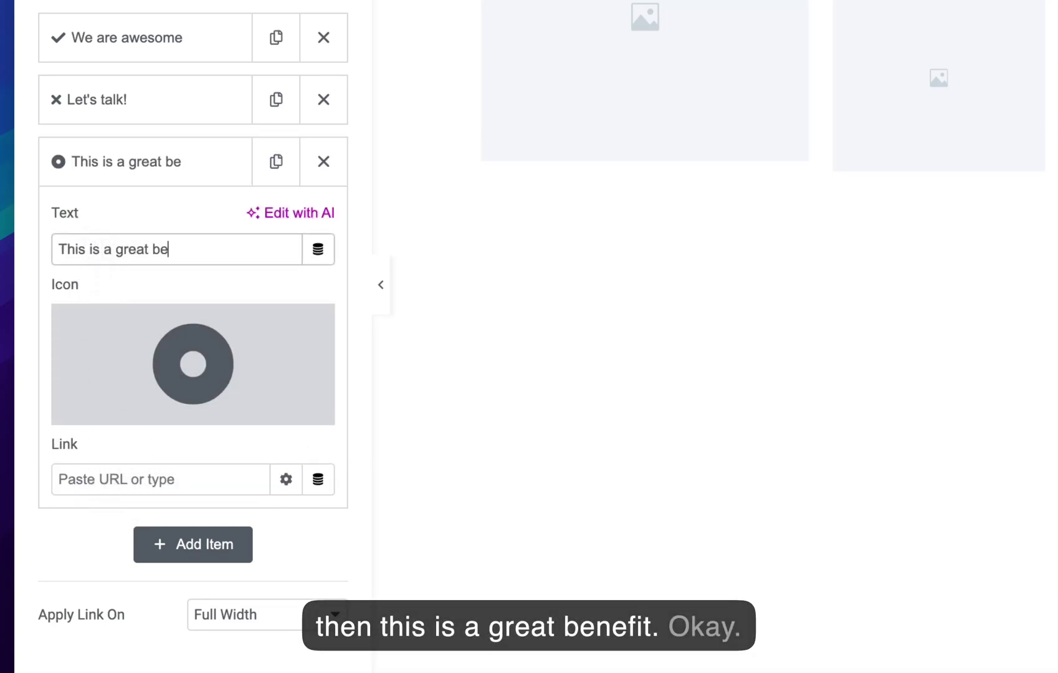
type(".")
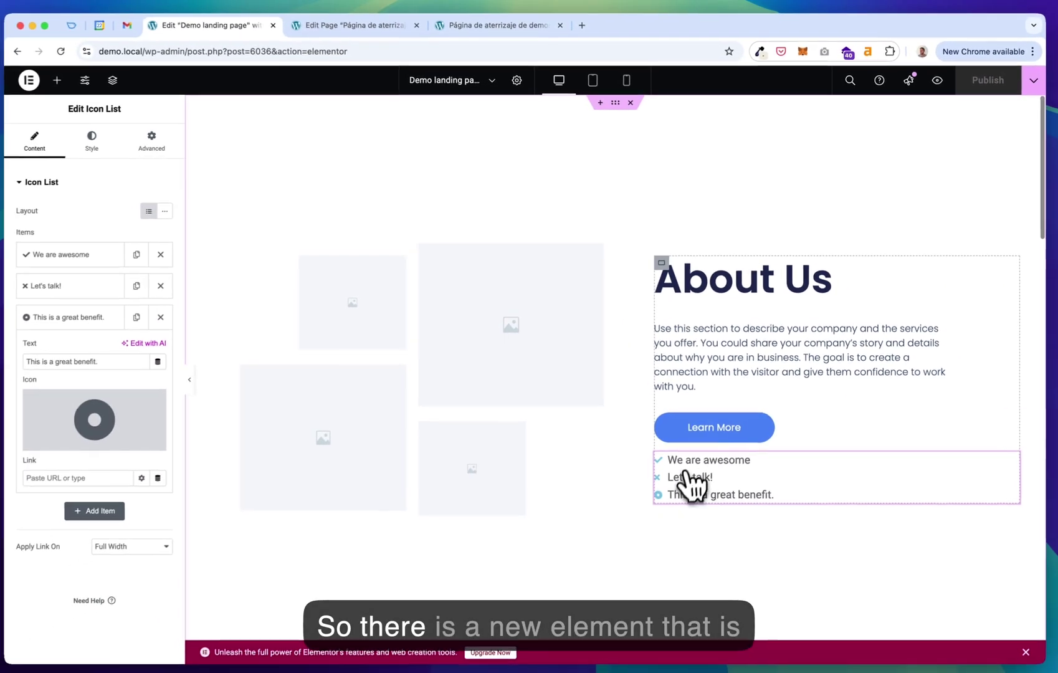
Check the Spanish page and its editor for the new list, then return to the English page.
left_click(487, 31)
scroll(625, 287, "up", 15)
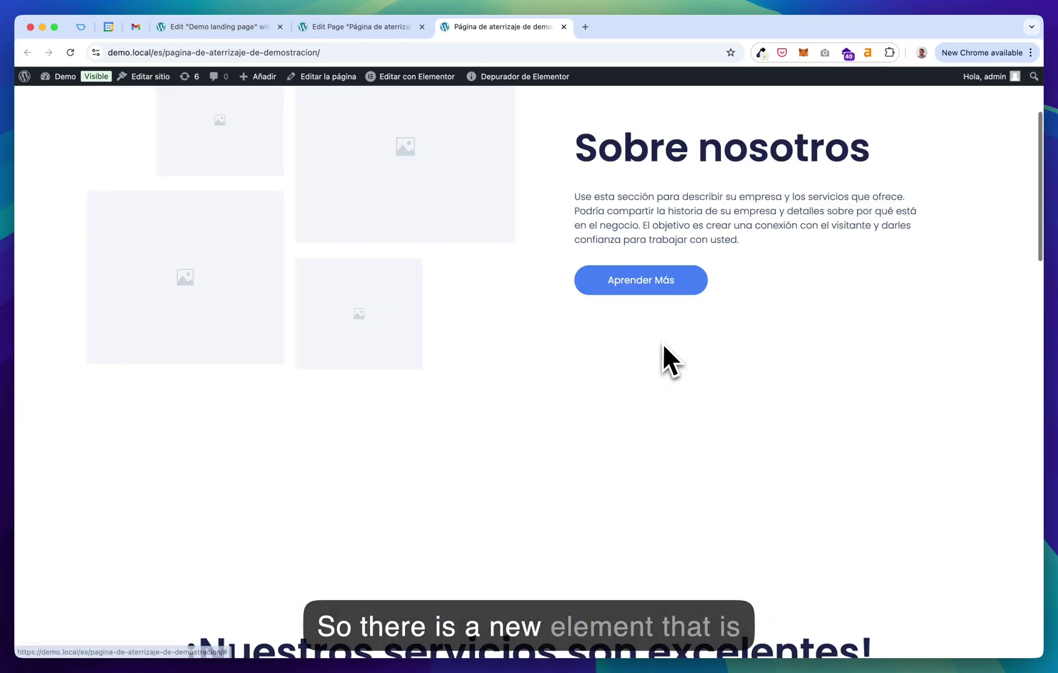
left_click(220, 28)
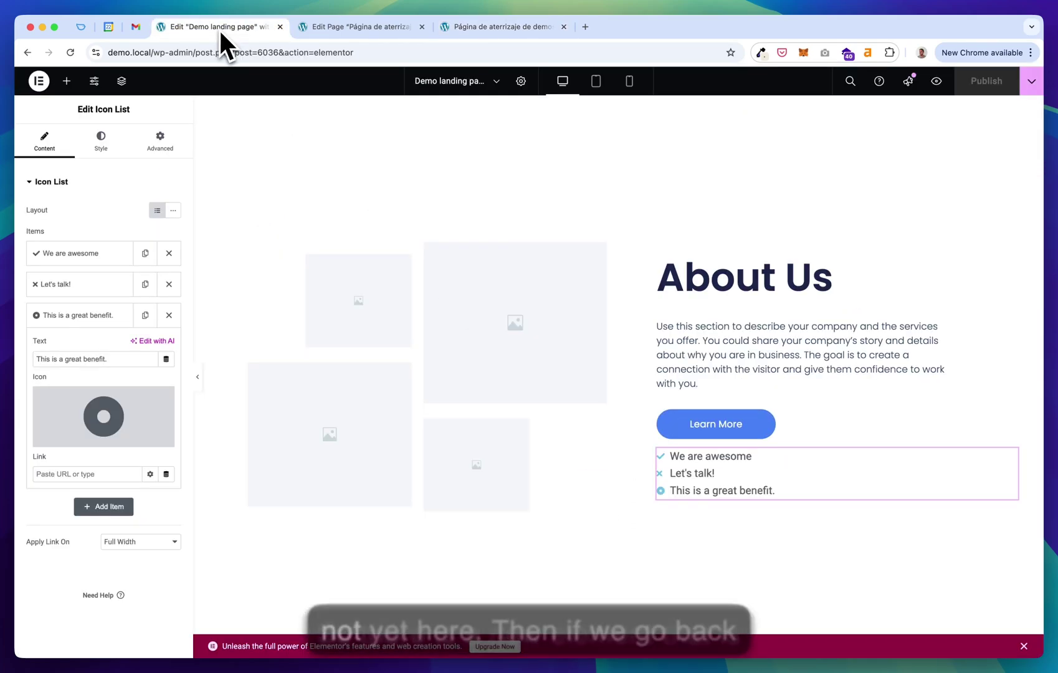
left_click(330, 32)
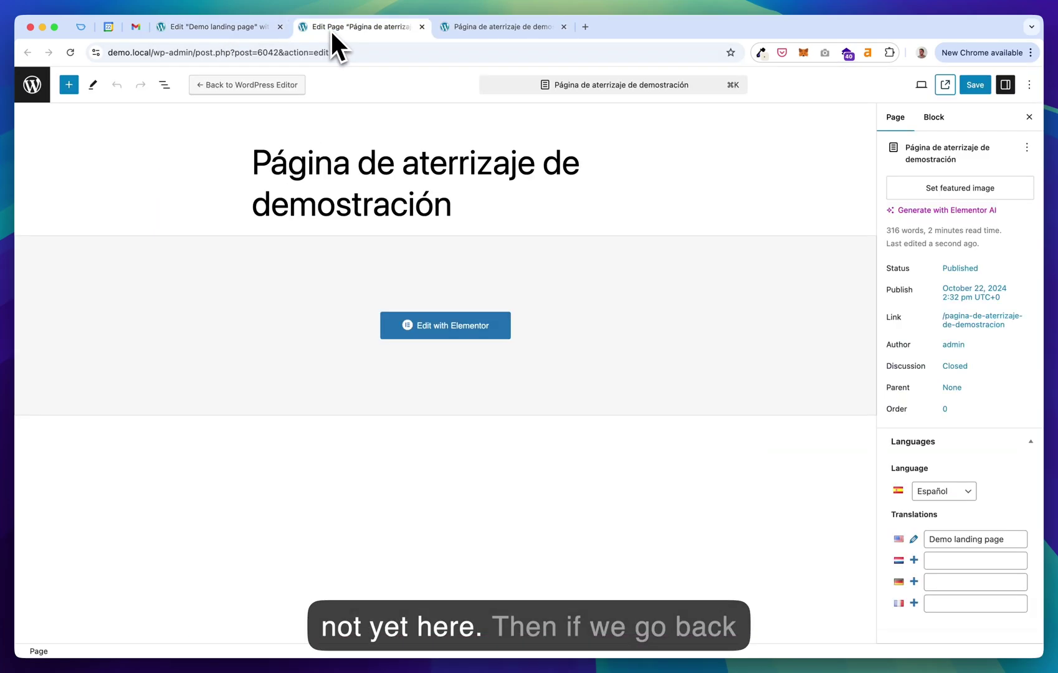
left_click(287, 31)
Reload the English page in the standard editor via the URL and regenerate the Spanish AI translation.
left_click_drag(381, 53, 322, 59)
type("edit")
key("Return")
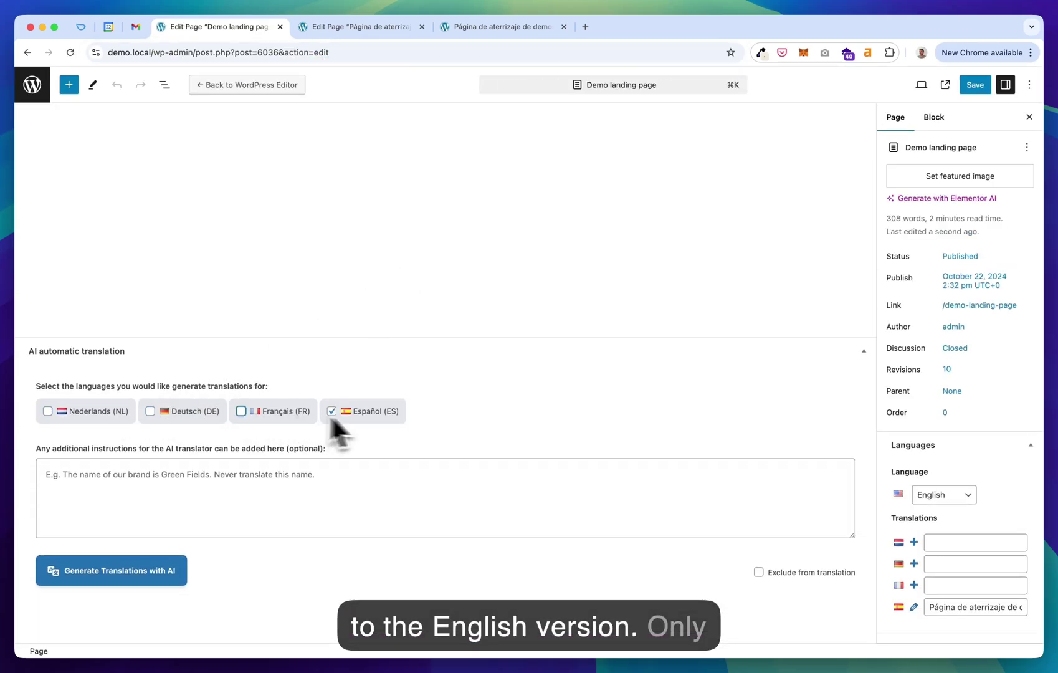
left_click(104, 570)
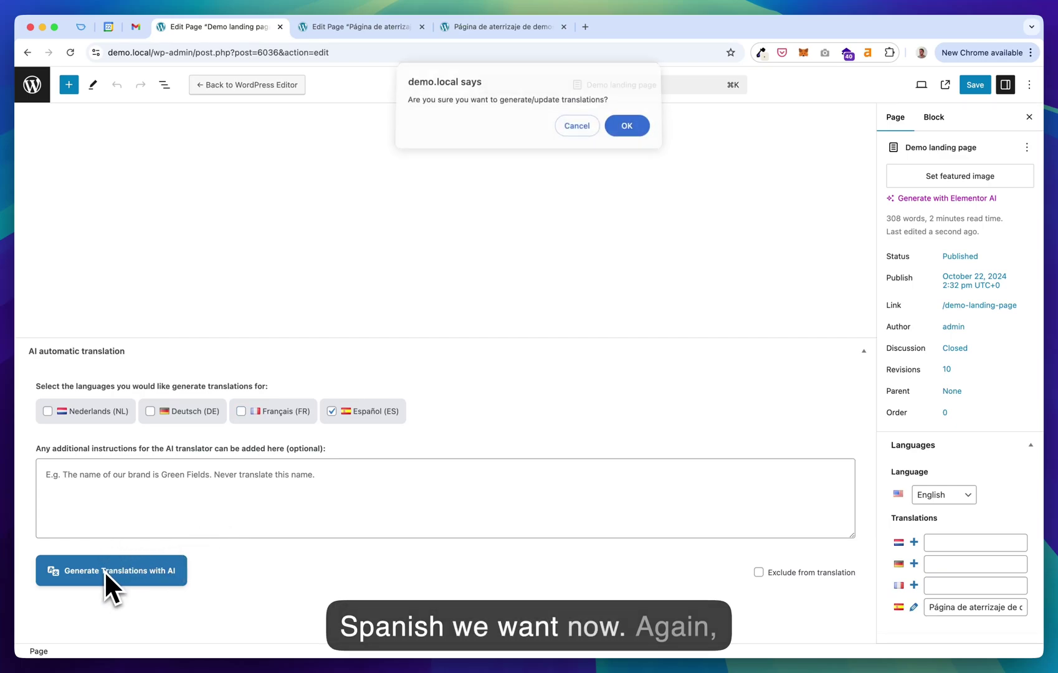
left_click(627, 126)
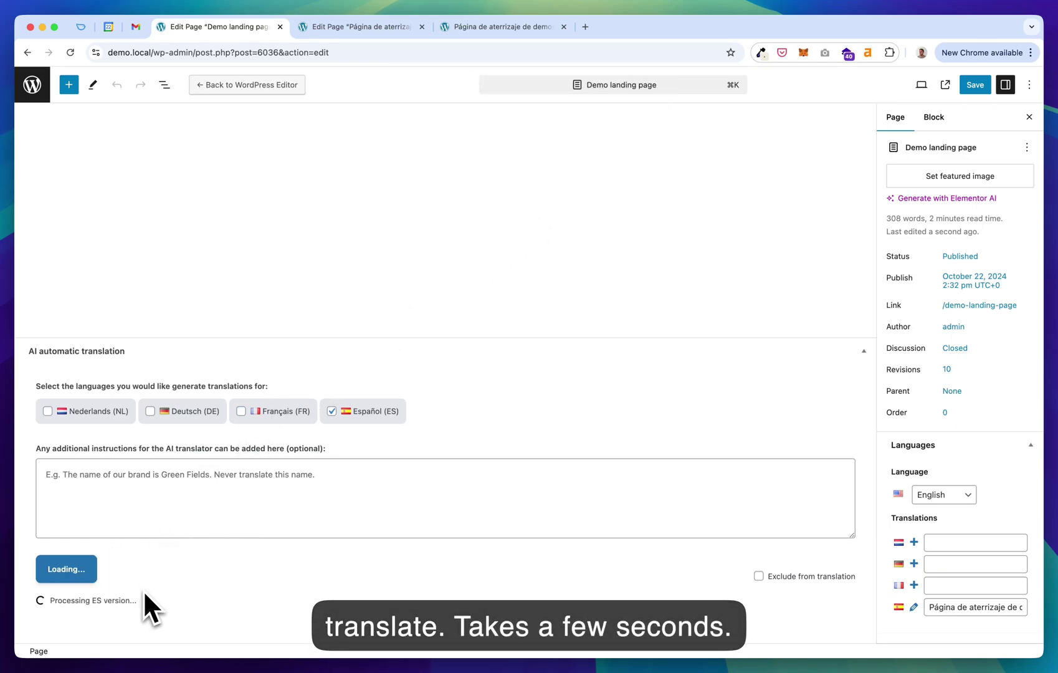
Dismiss the translation notice and reload the live Spanish landing page.
left_click(628, 128)
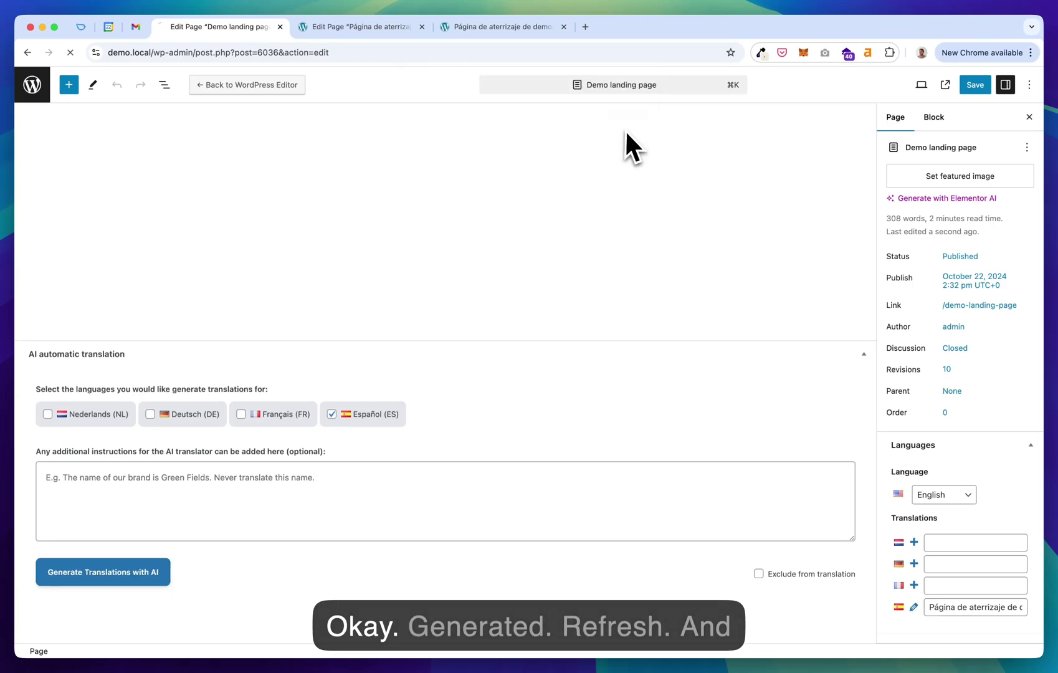
left_click(482, 33)
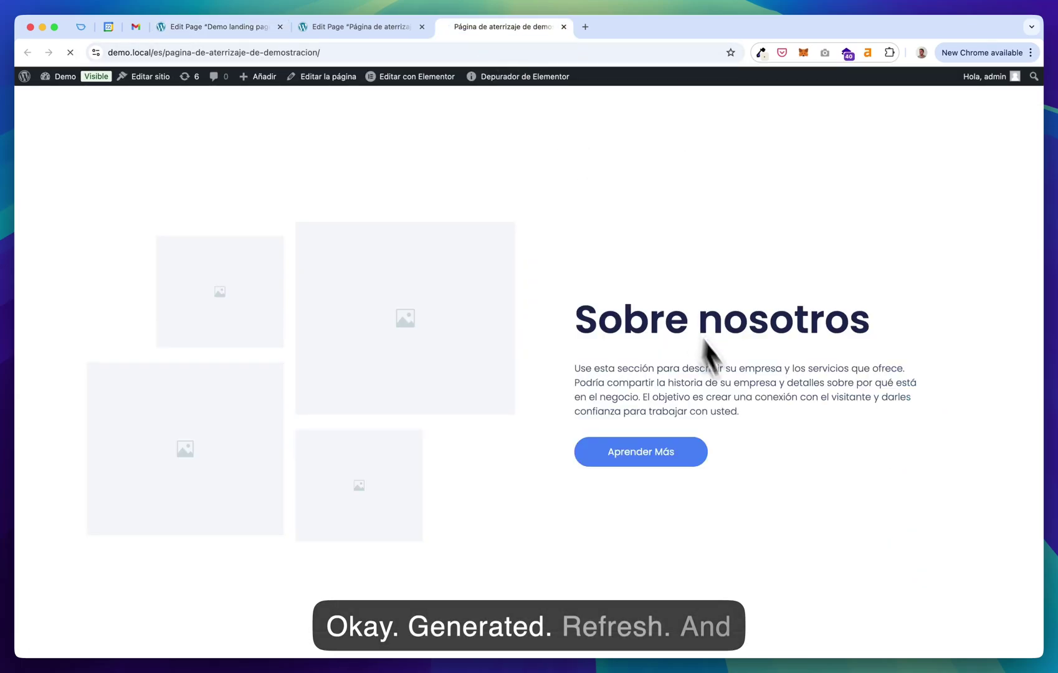
scroll(648, 430, "down", 2)
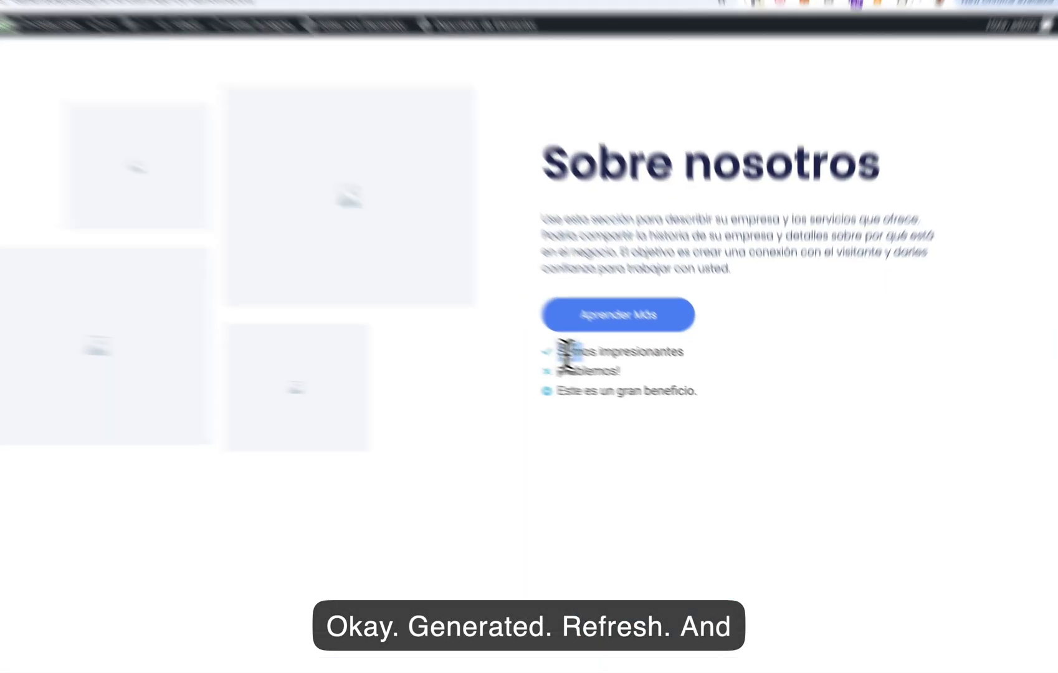
Highlight the translated icon list items, including 'Somos impresionantes' and 'Este es un gran beneficio.'.
left_click_drag(566, 352, 712, 391)
left_click(734, 403)
left_click_drag(558, 391, 699, 395)
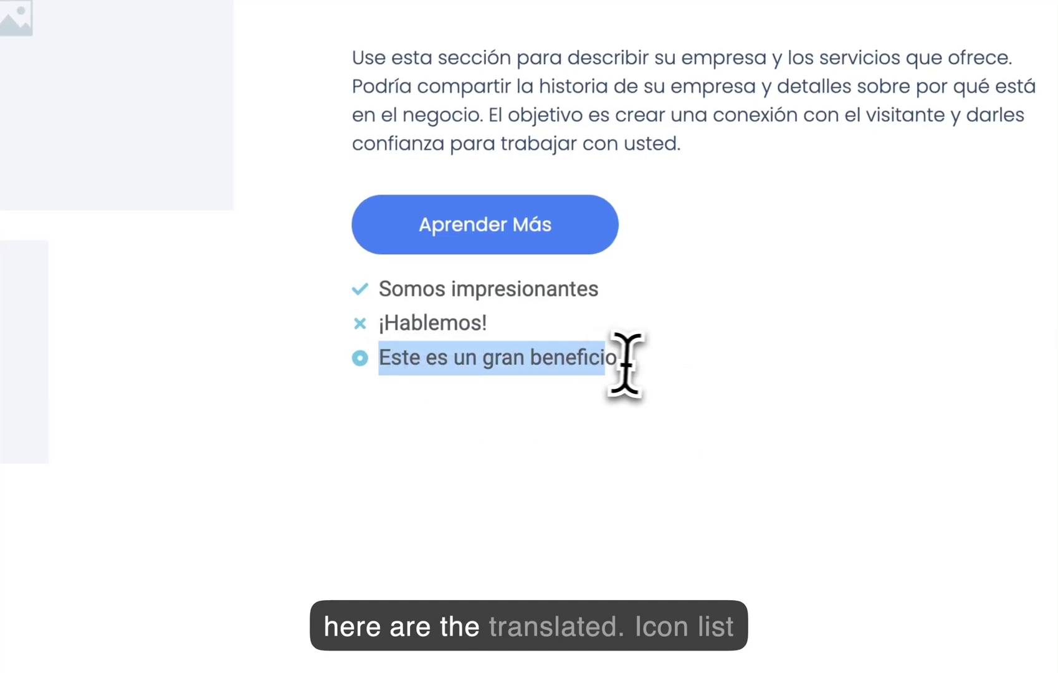
left_click(696, 387)
left_click_drag(389, 289, 584, 296)
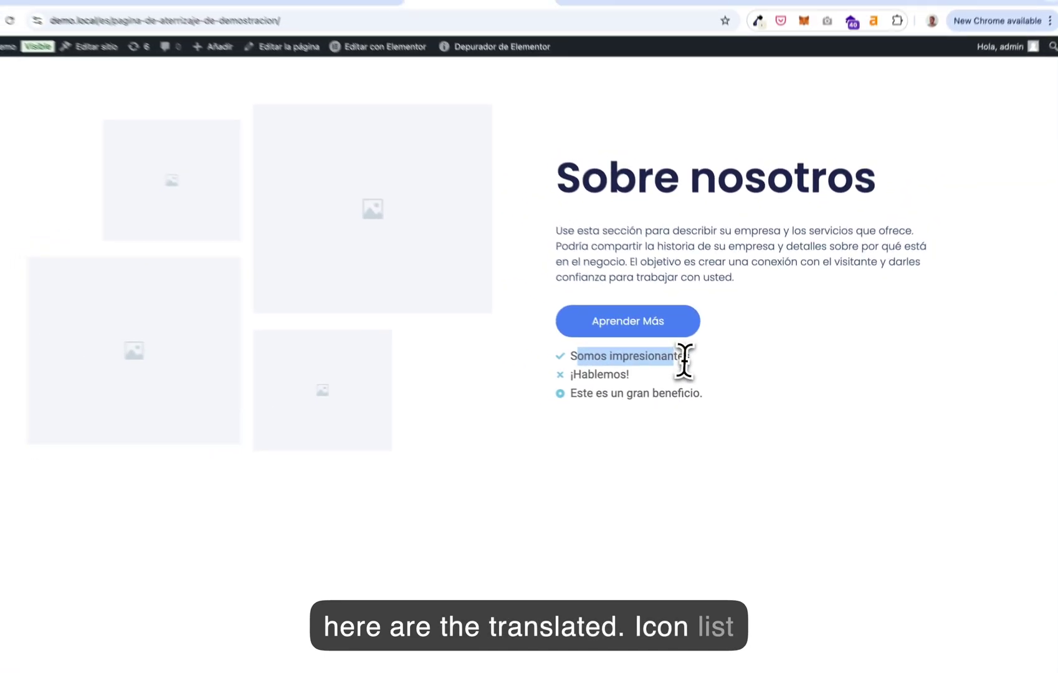
left_click(599, 377)
scroll(599, 377, "down", 3)
scroll(531, 402, "up", 4)
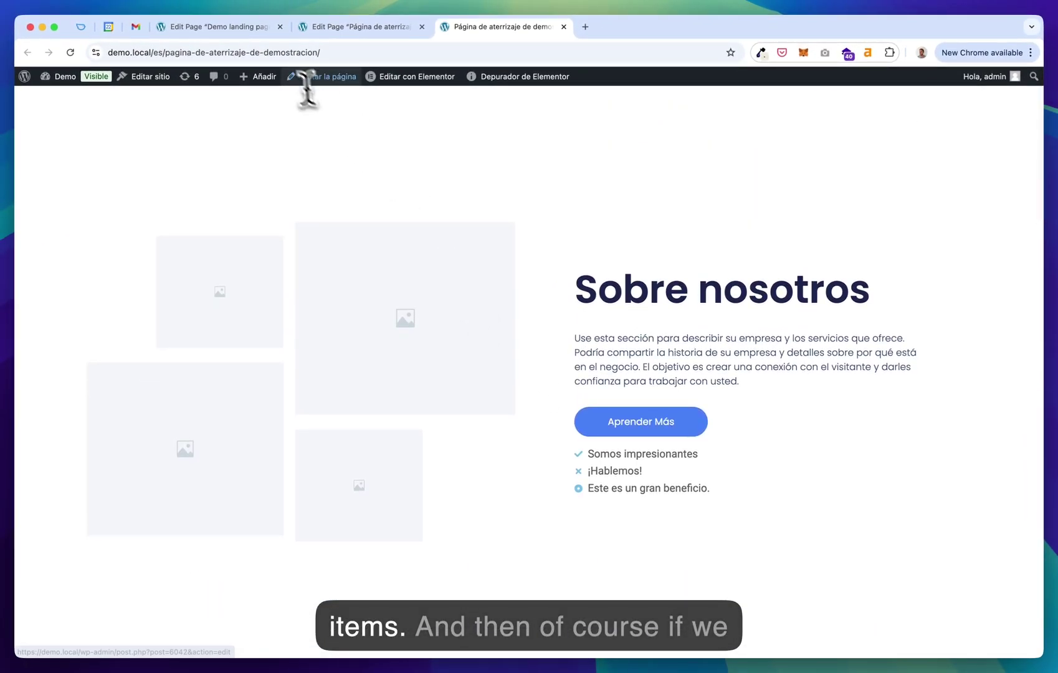
Generate AI translations of the English landing page into Dutch, German, French and Spanish.
left_click(239, 28)
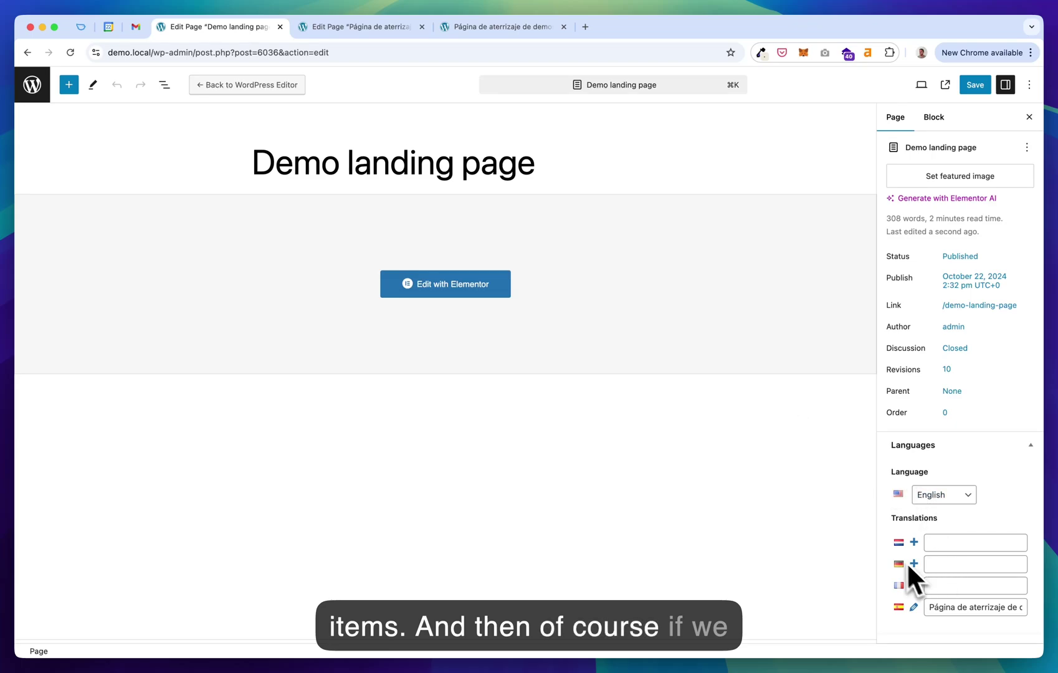
scroll(532, 492, "down", 5)
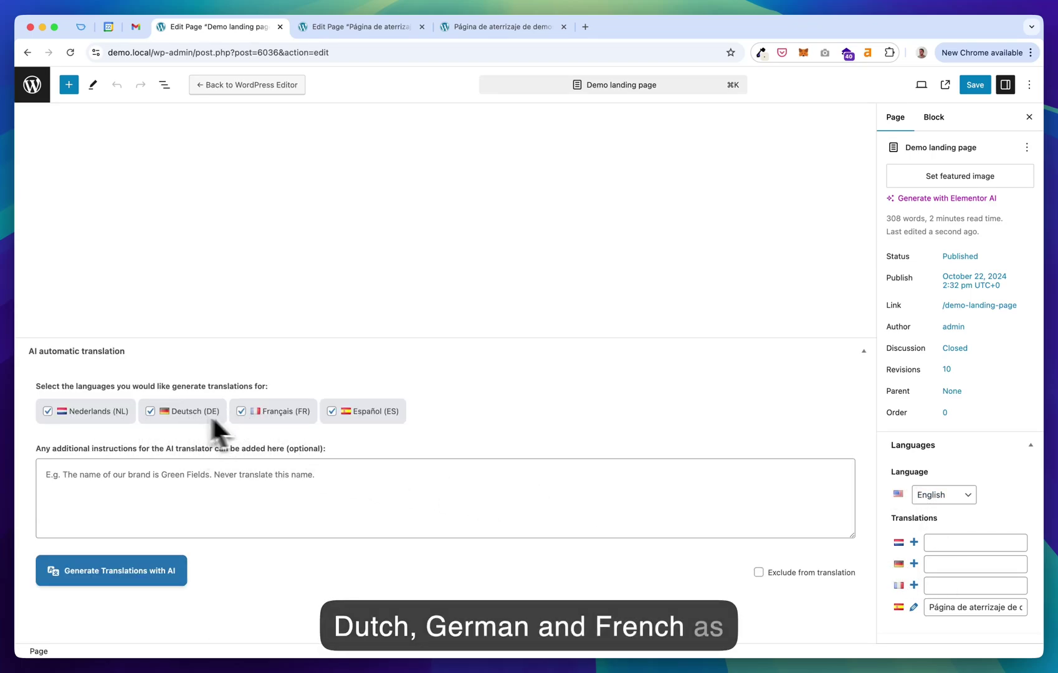
left_click(128, 569)
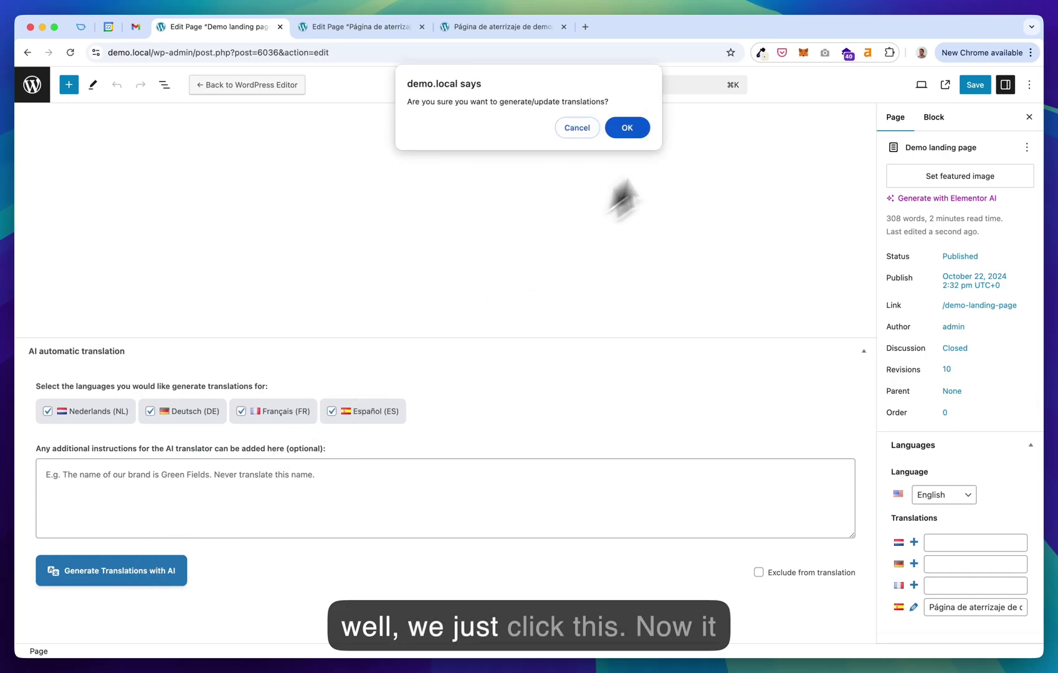
left_click(626, 129)
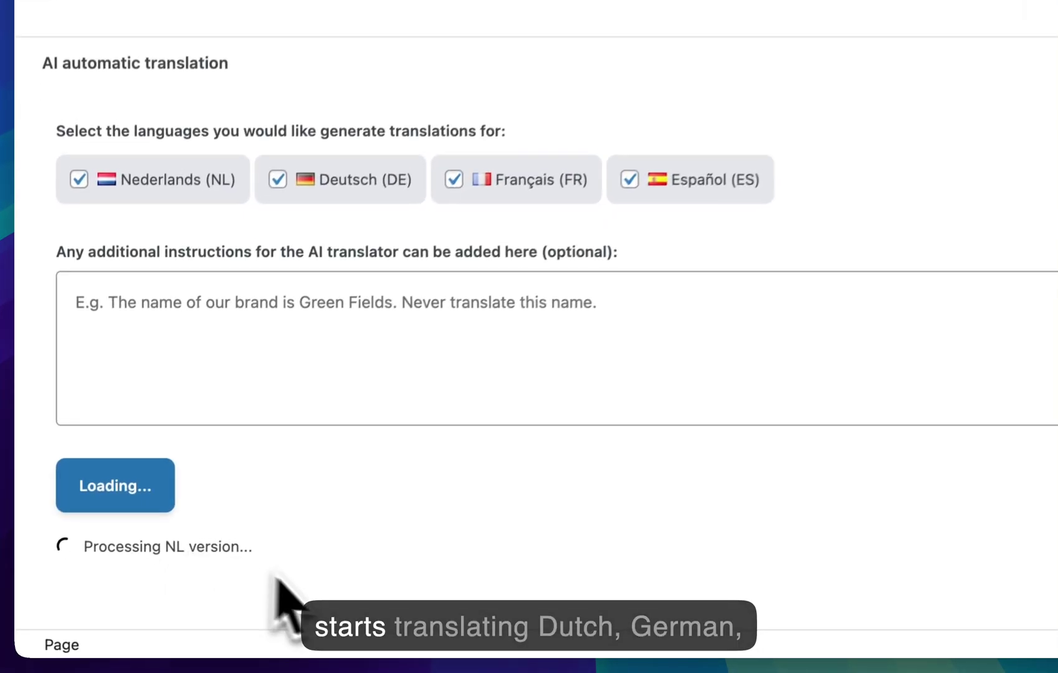